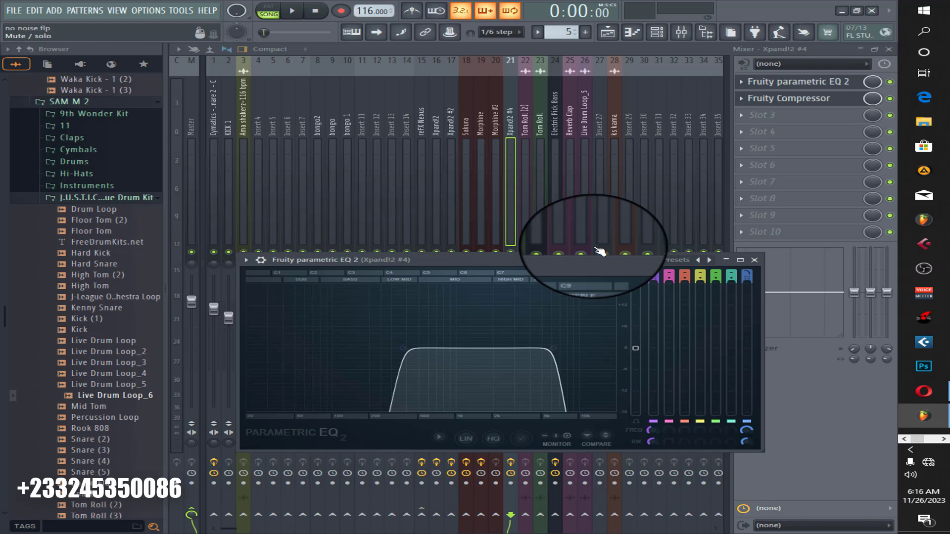
Close the equalizer and mixer, play the full playlist arrangement from the beginning, and stop playback after listening.
left_click(756, 263)
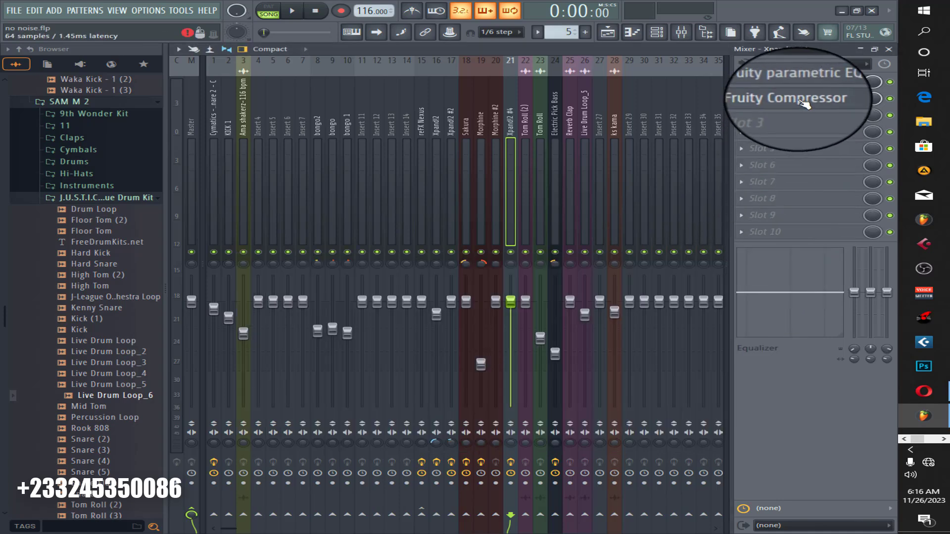
left_click(889, 50)
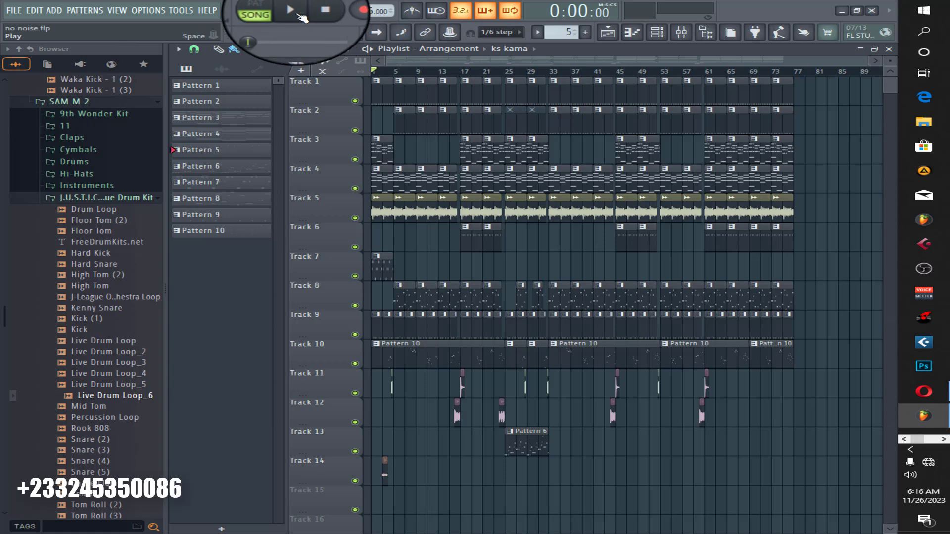
left_click(299, 15)
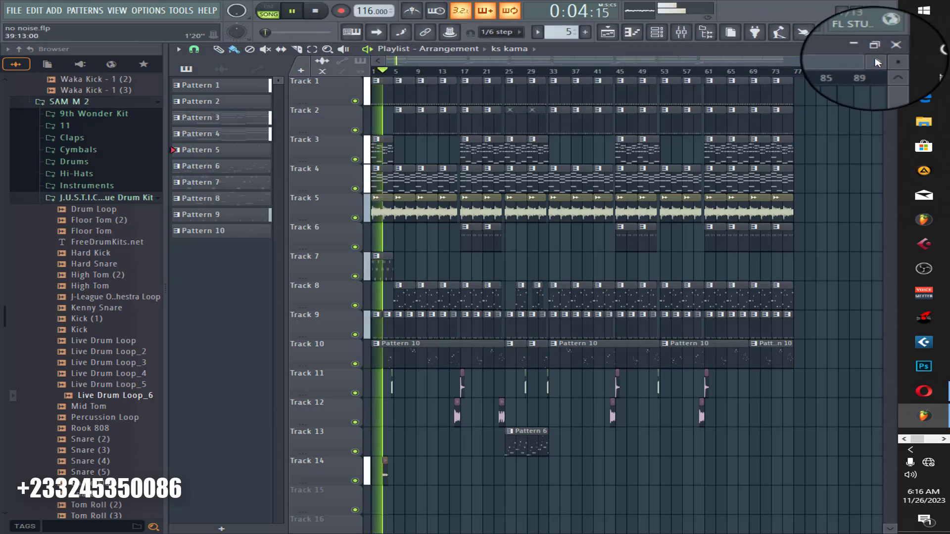
left_click_drag(864, 64, 785, 69)
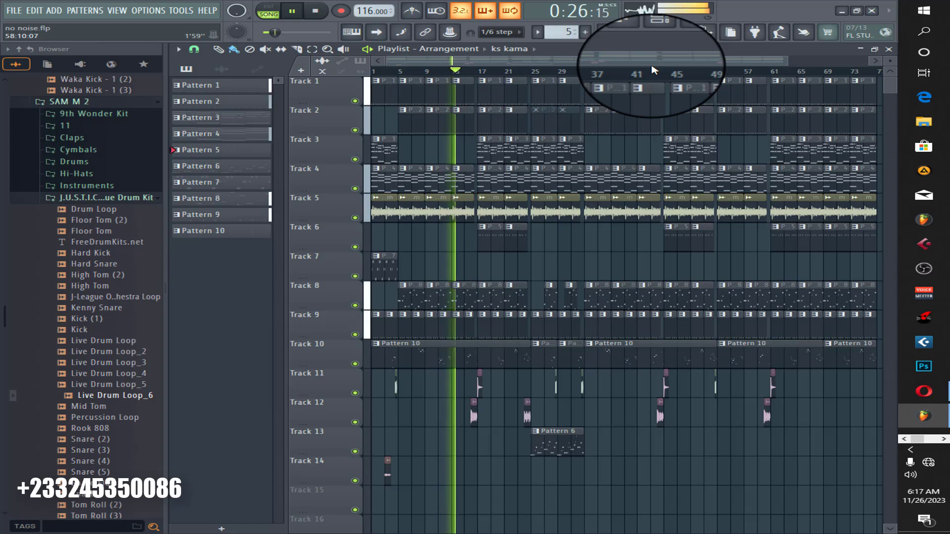
left_click_drag(787, 60, 666, 63)
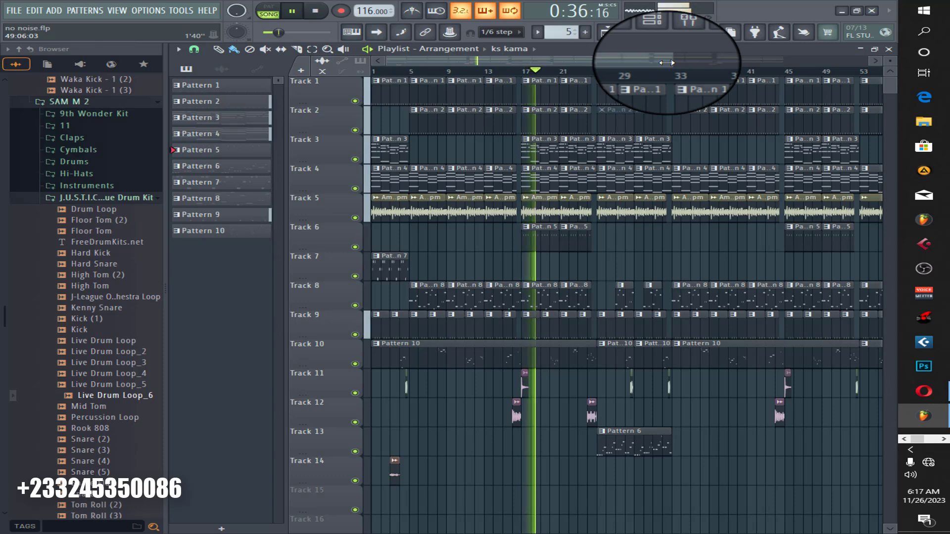
left_click_drag(666, 62, 751, 59)
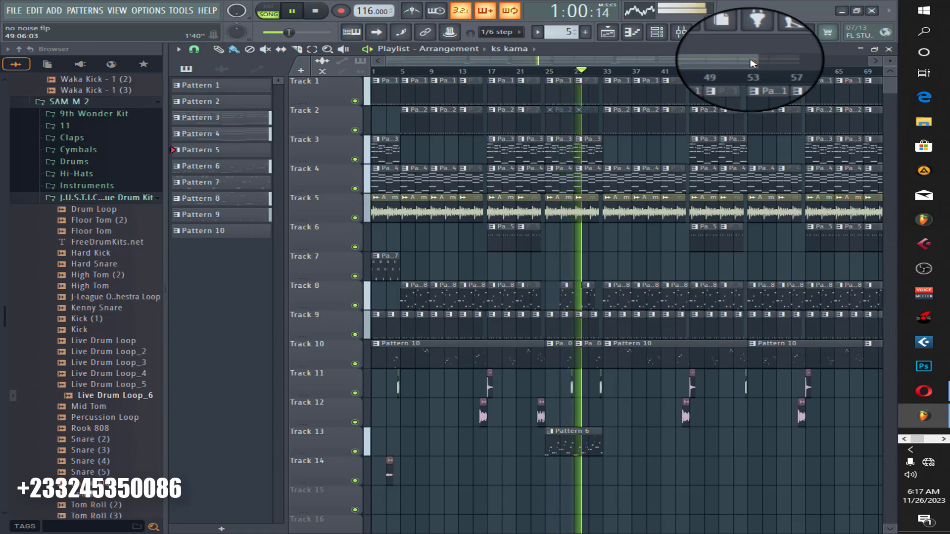
left_click(315, 11)
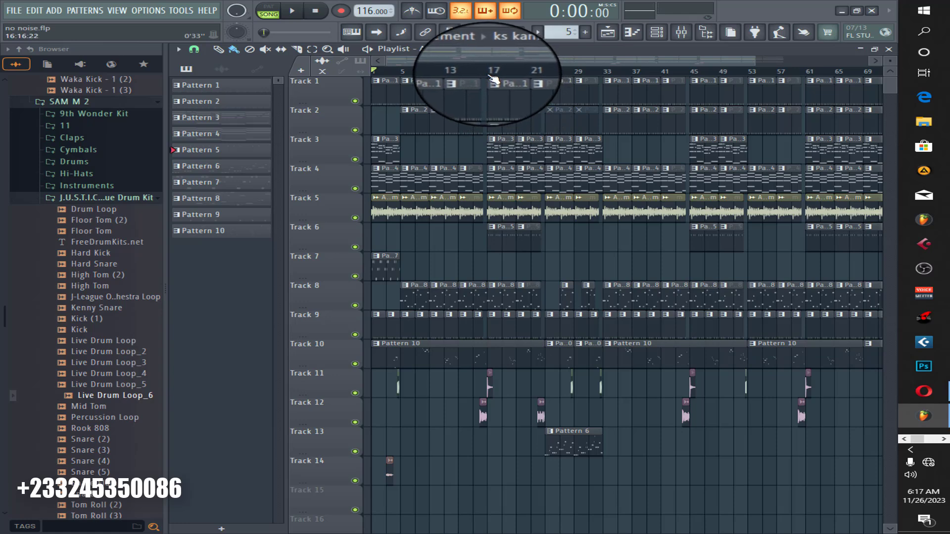
Select bars 17 to 25 of the playlist as the playback range and open the mixer.
scroll(495, 80, "up", 1)
left_click_drag(491, 74, 556, 130)
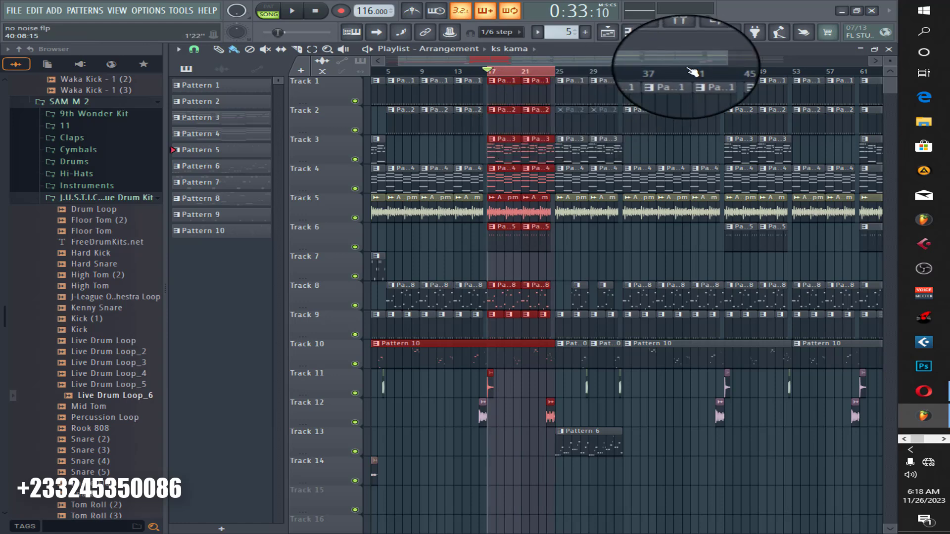
left_click(683, 35)
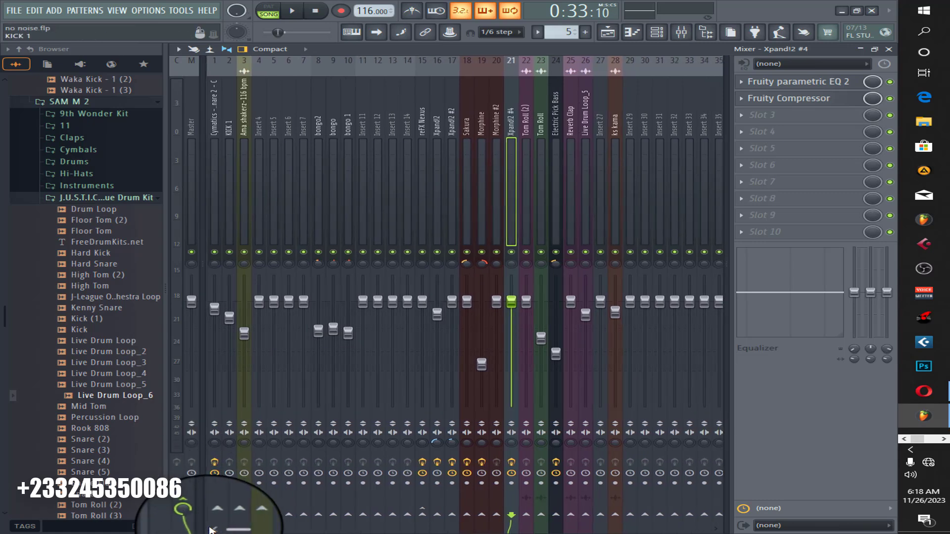
Solo the Cymatics snare mixer track and listen to it over the selected range.
right_click(215, 255)
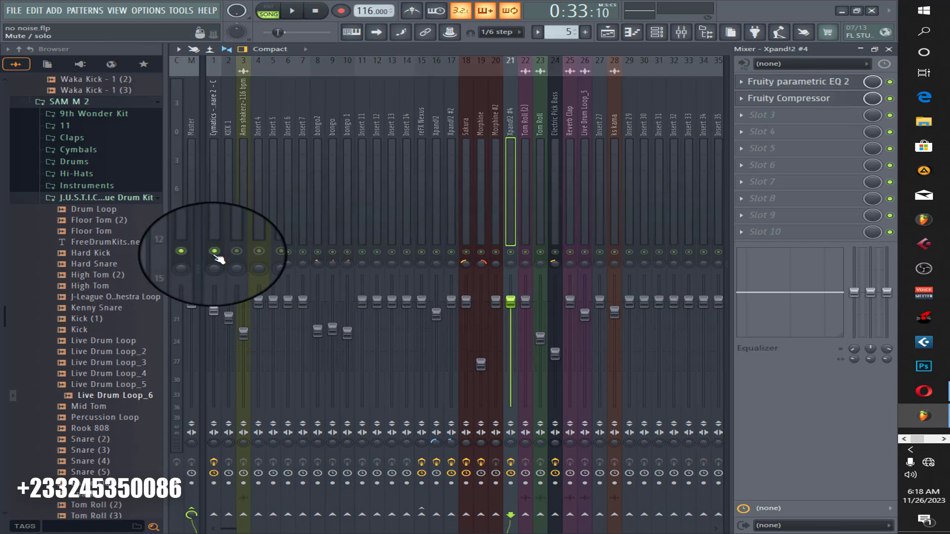
left_click(215, 234)
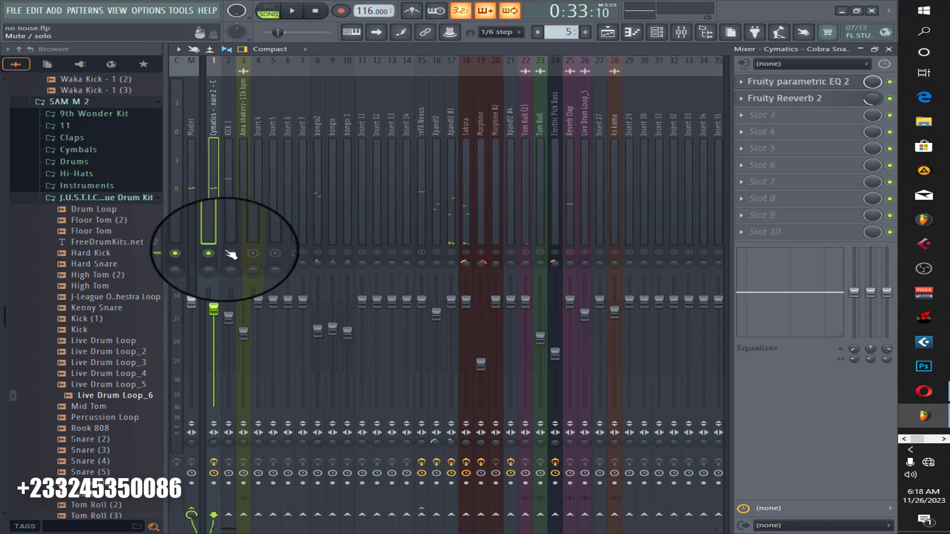
key("space")
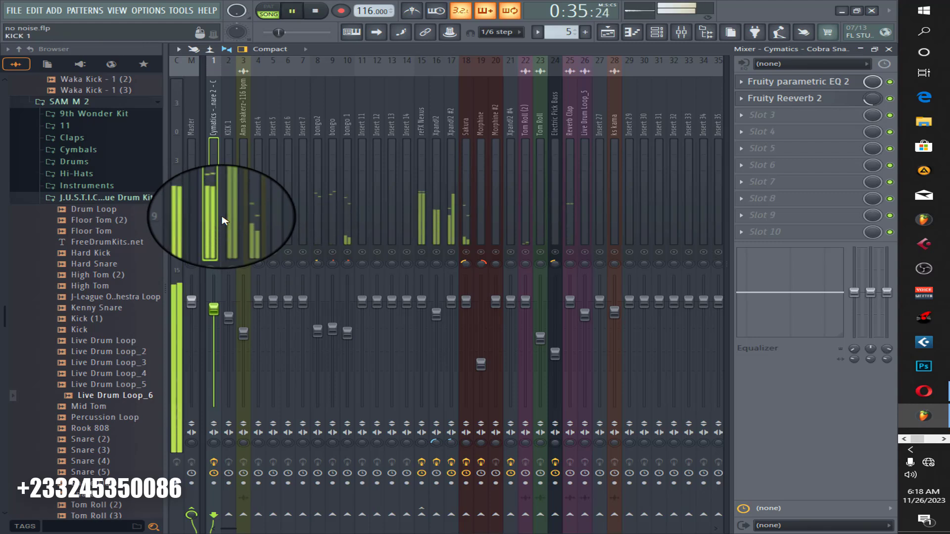
key("space")
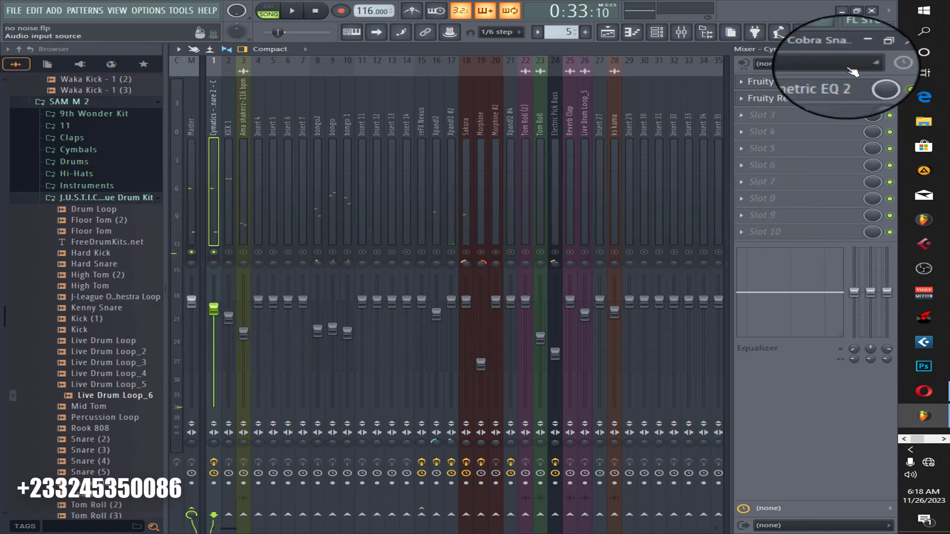
Examine the snare track's Fruity parametric EQ 2 curve and its Fruity Reeverb 2 settings.
left_click(822, 83)
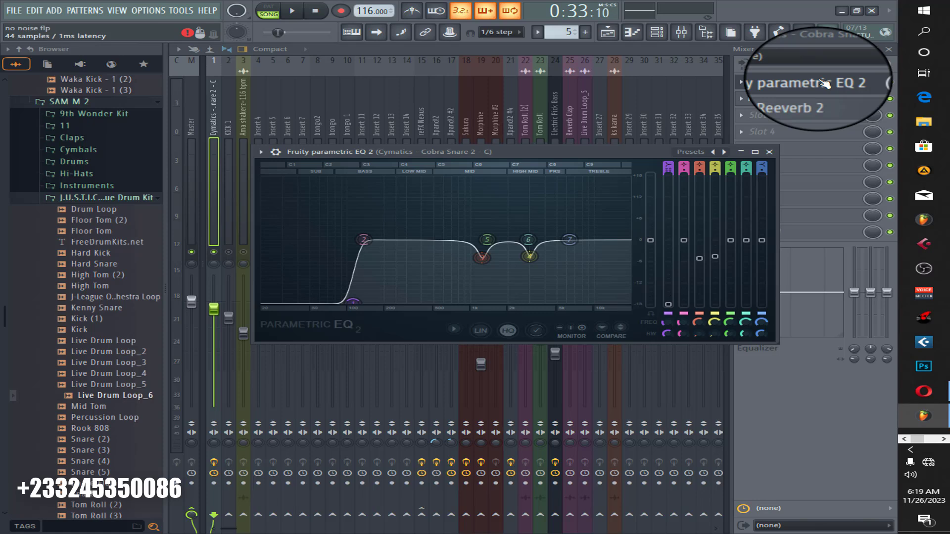
left_click(768, 152)
left_click(805, 101)
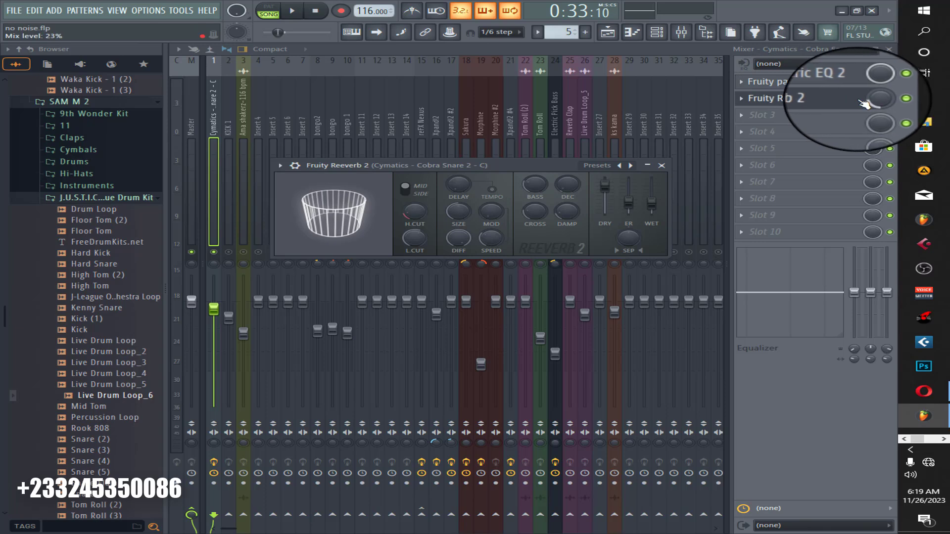
left_click(808, 103)
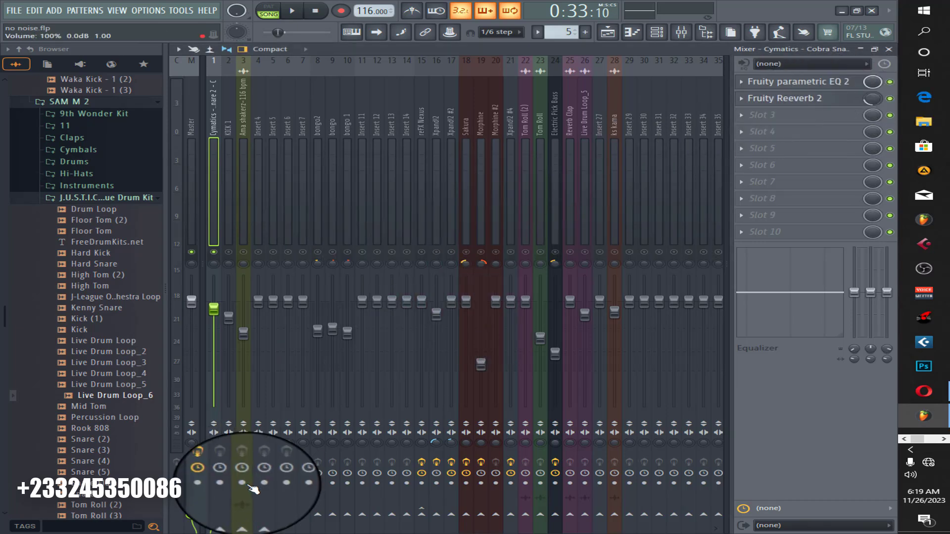
Disable the snare track's effect slots and listen to the dry snare.
left_click(218, 467)
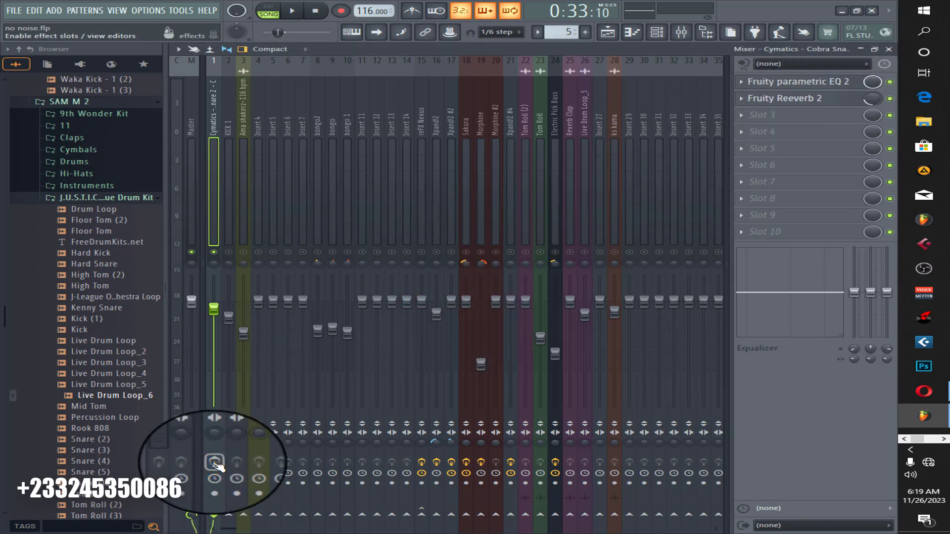
key("space")
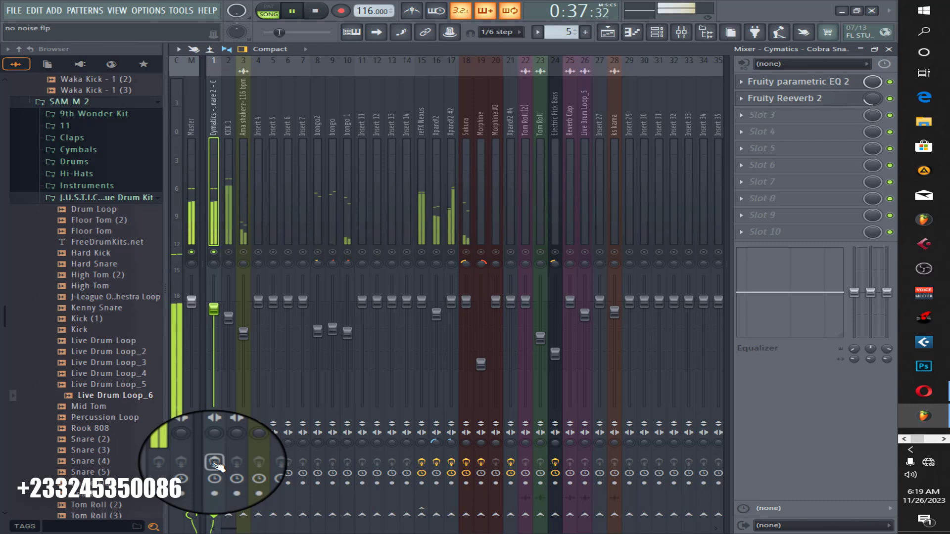
key("space")
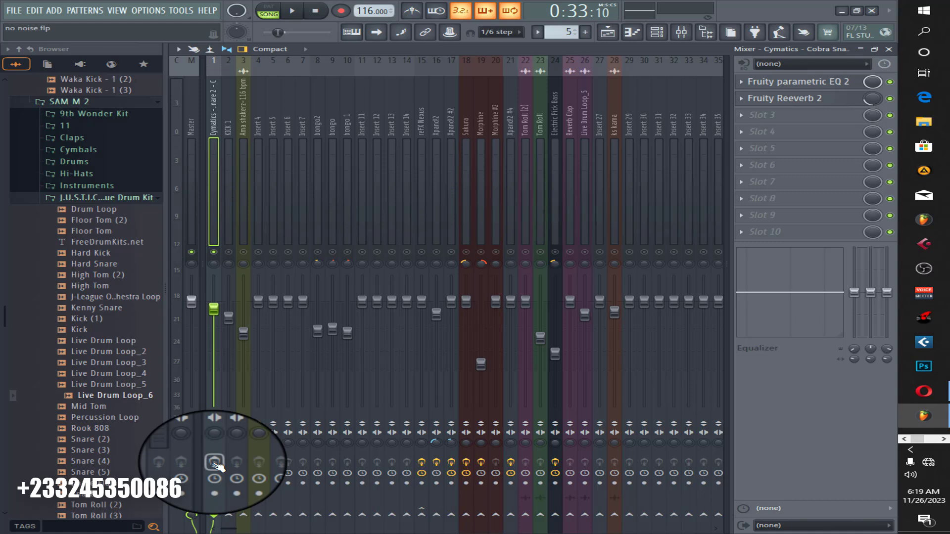
Set the channel rack filter to All, look through the project's channels, and close the rack.
left_click(656, 32)
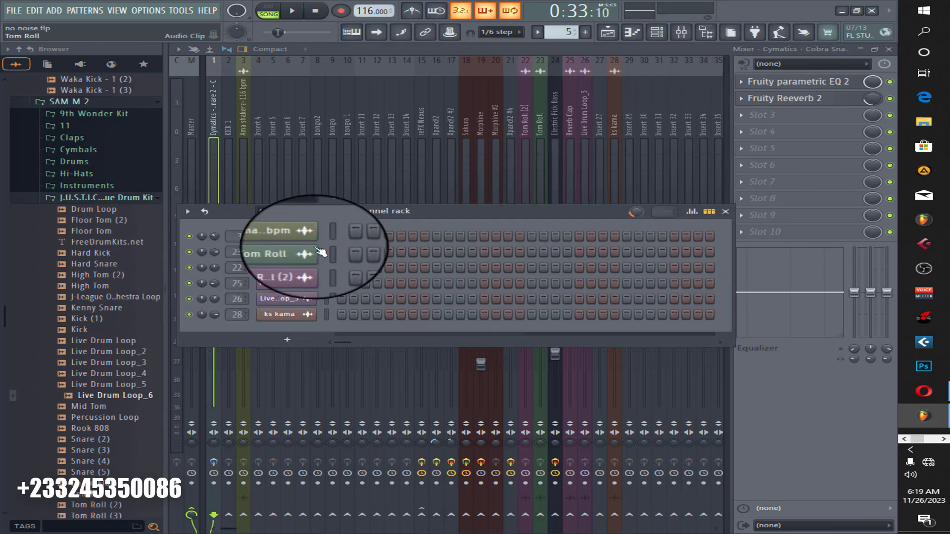
left_click(284, 211)
left_click(301, 223)
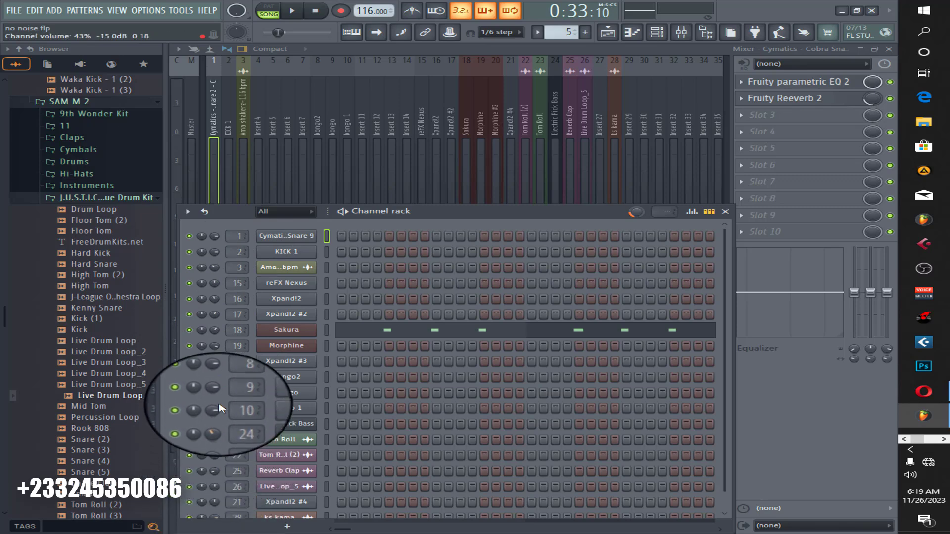
scroll(430, 420, "down", 1)
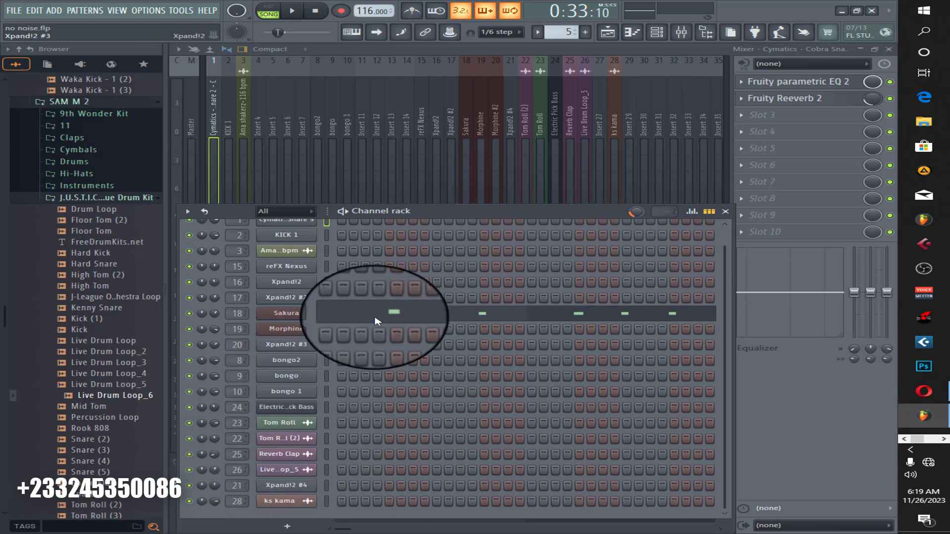
left_click(727, 209)
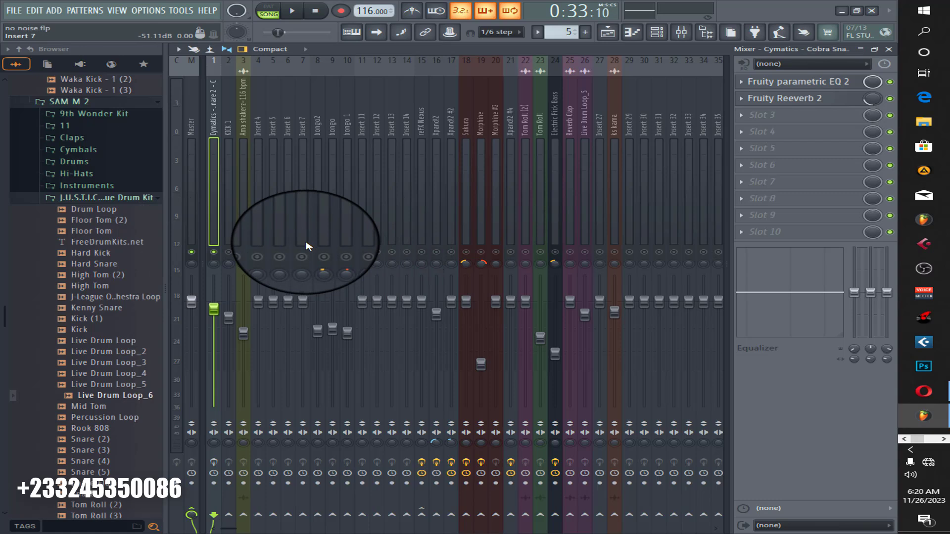
Play the selected range and unmute the KICK 1 track alongside the snare, then stop playback.
key("space")
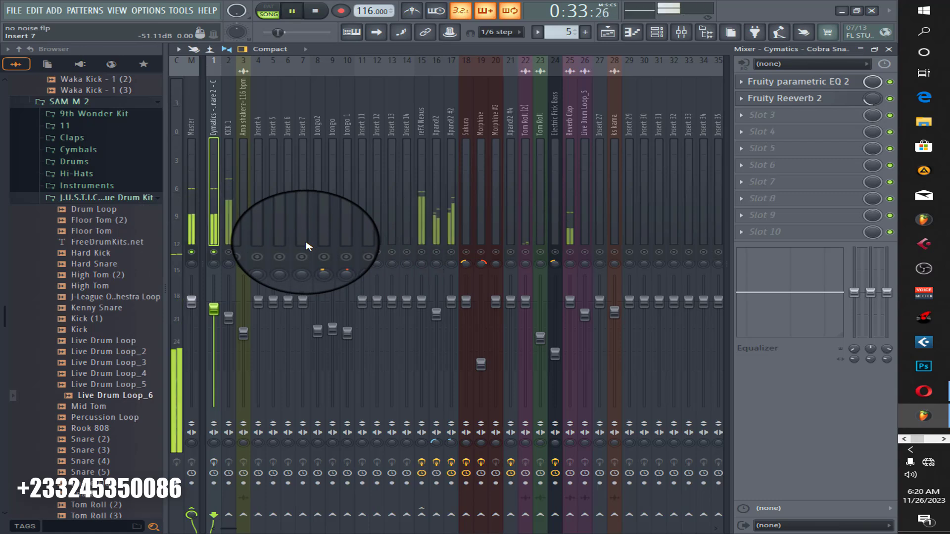
left_click(228, 240)
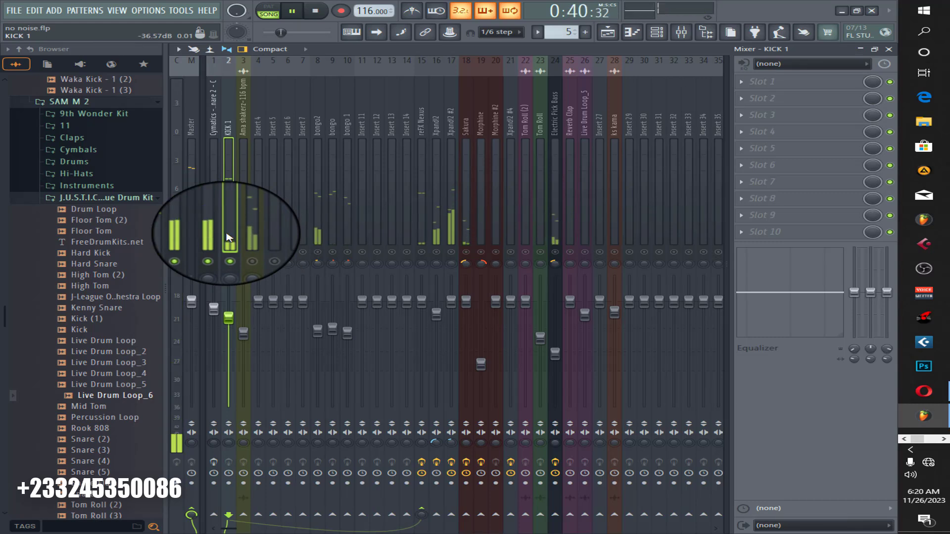
key("space")
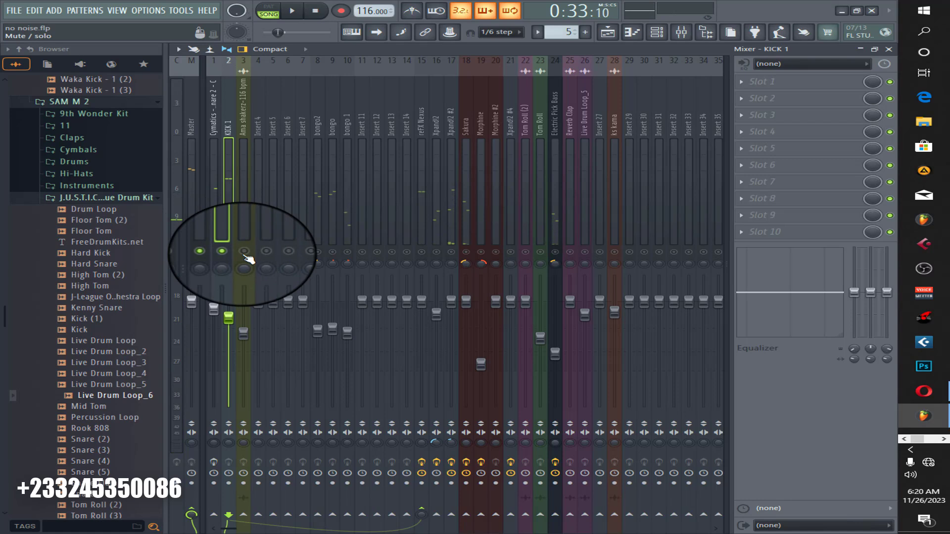
Unmute the Ama shakerz-116 bpm track and listen to it together with the snare and kick.
left_click(244, 253)
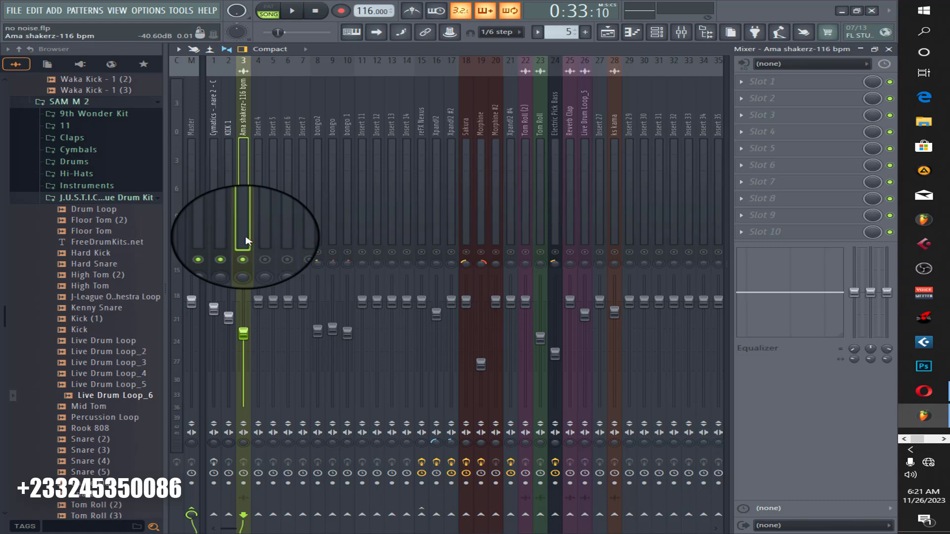
key("space")
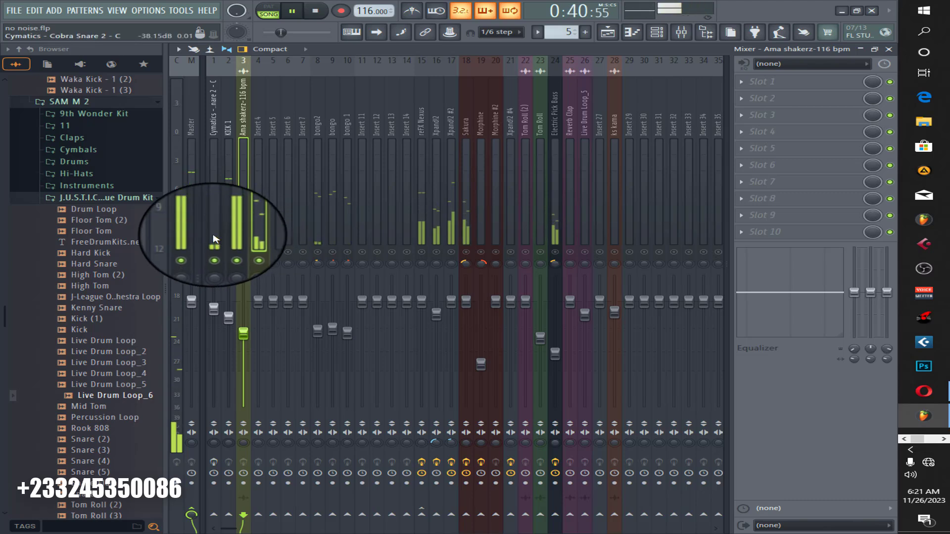
key("space")
Solo the Cymatics snare track again, and unmute the KICK 1 and Ama shakerz-116 bpm tracks beside it.
left_click(214, 239)
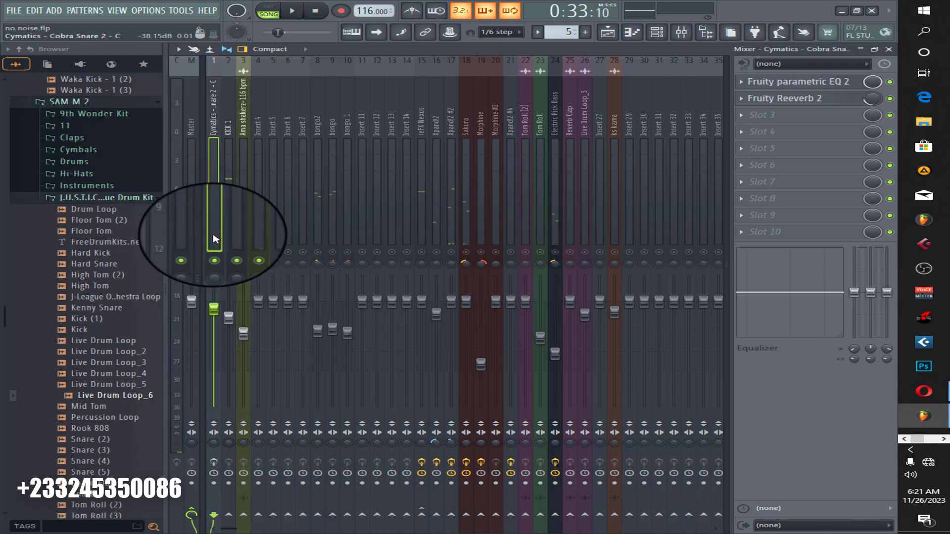
right_click(214, 253)
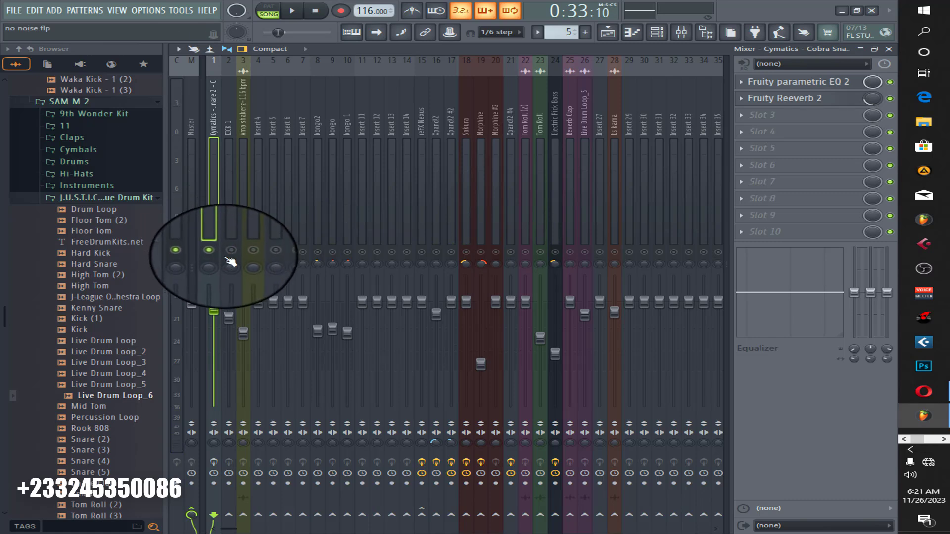
left_click(229, 253)
left_click(243, 252)
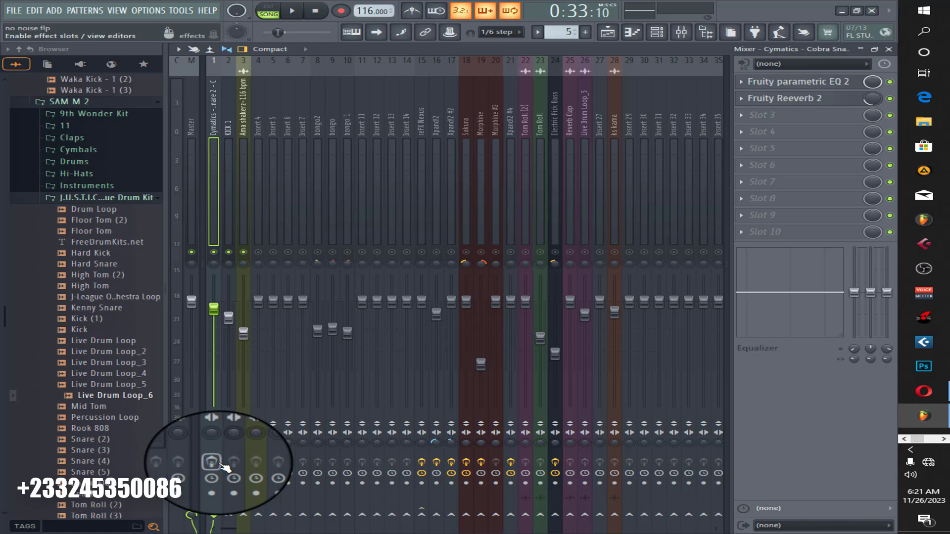
Re-enable the snare track's effect slots and listen to the snare, kick and shakers together.
left_click(220, 464)
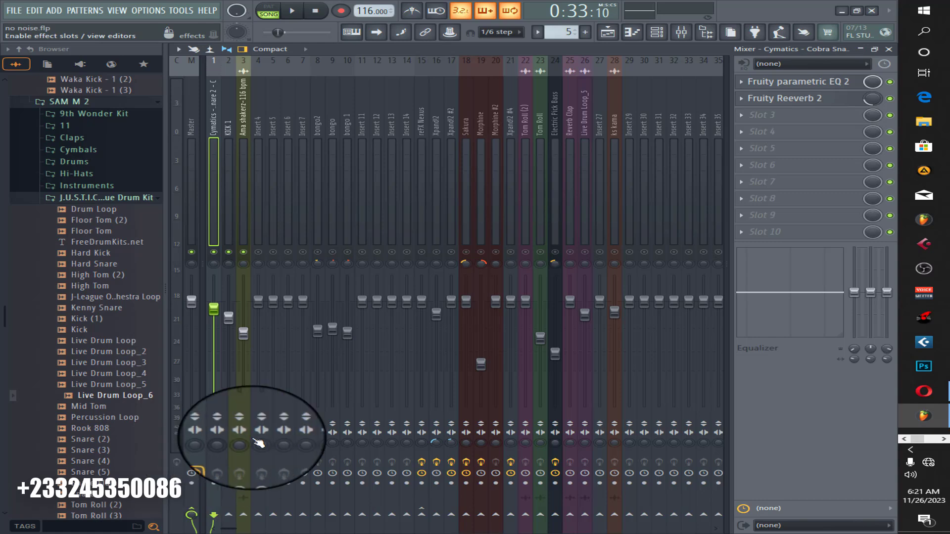
key("space")
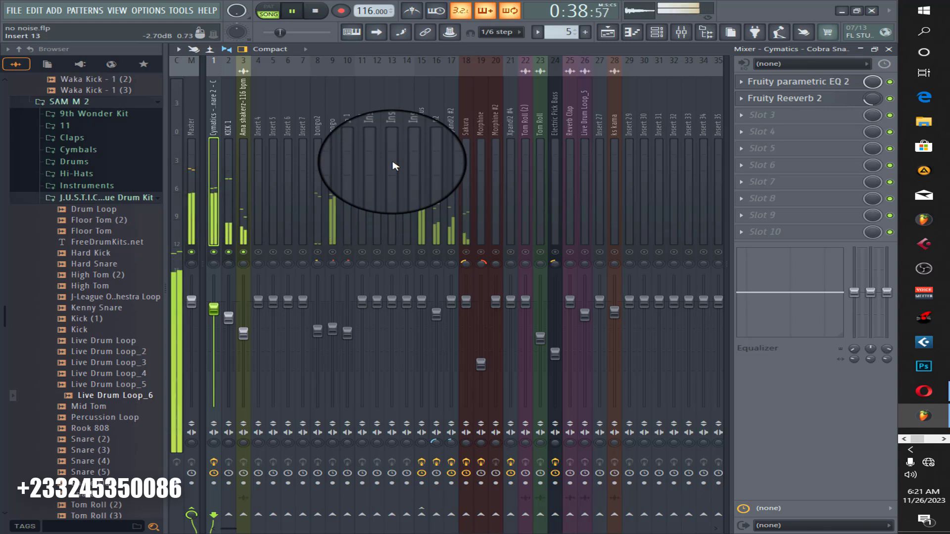
key("space")
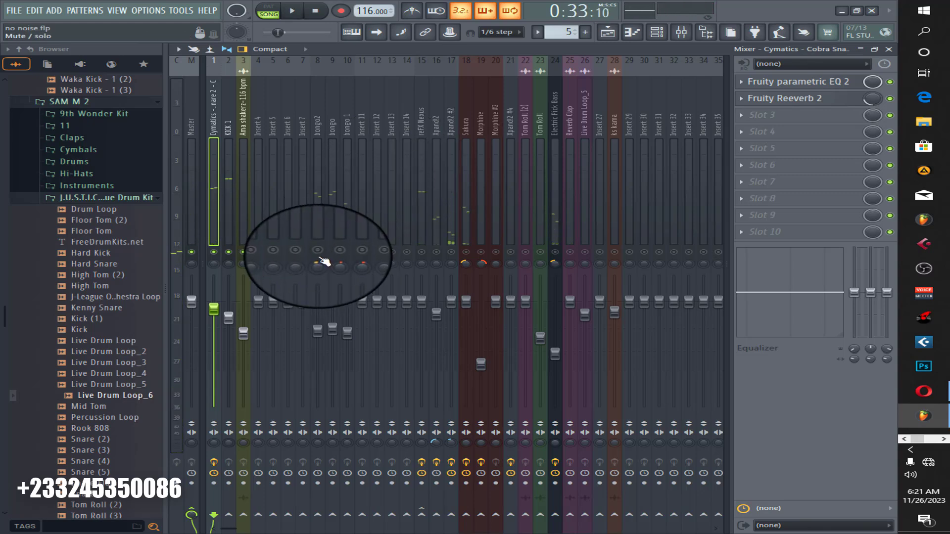
Unmute the bongo2, bongo and bongo 1 tracks and listen to them with the snare, kick and shakers.
left_click(319, 233)
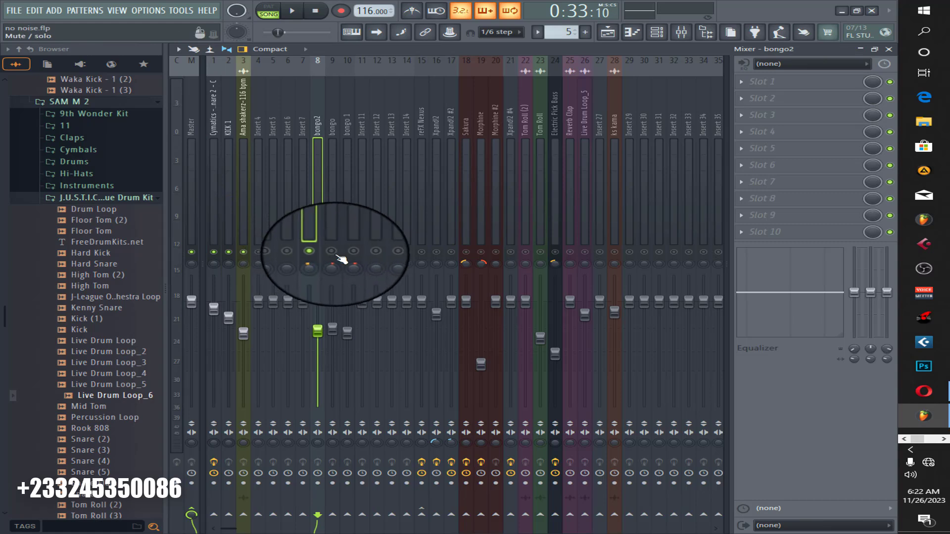
left_click(335, 239)
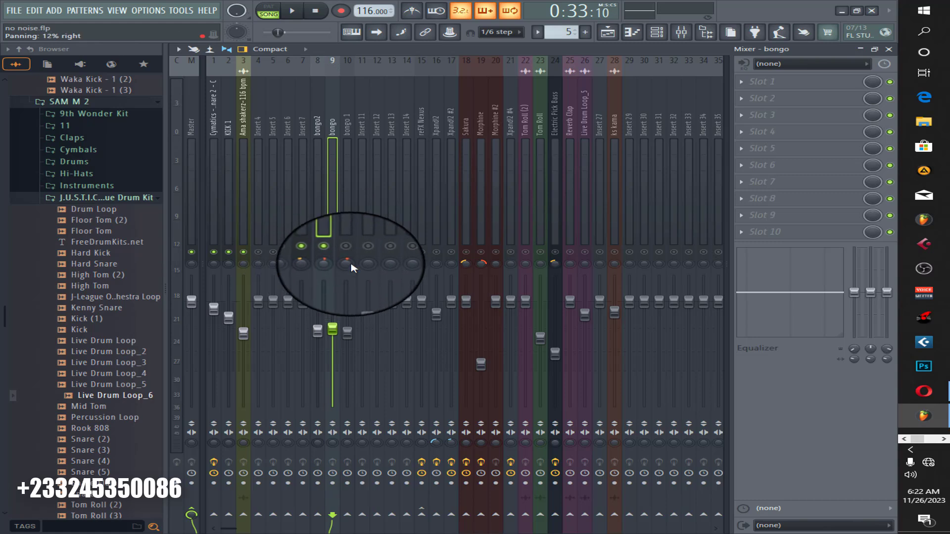
left_click(352, 241)
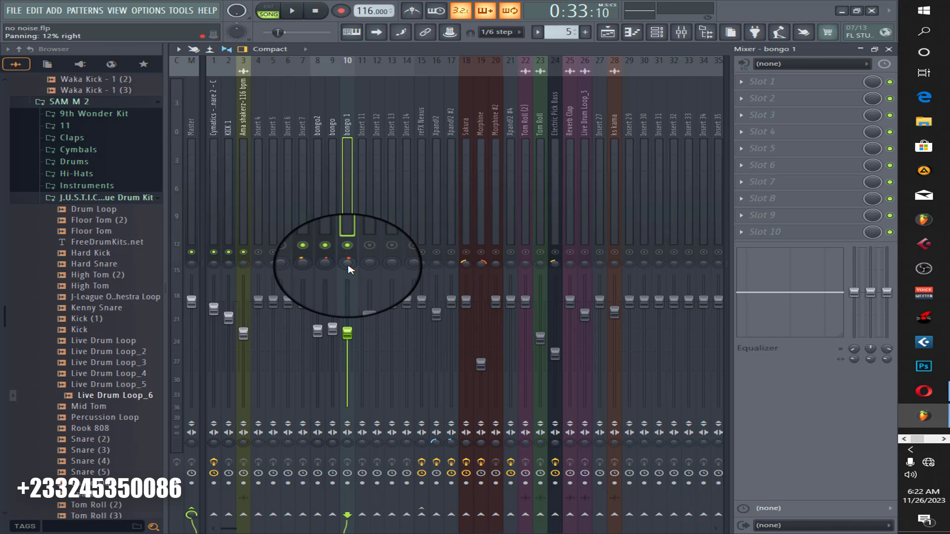
key("space")
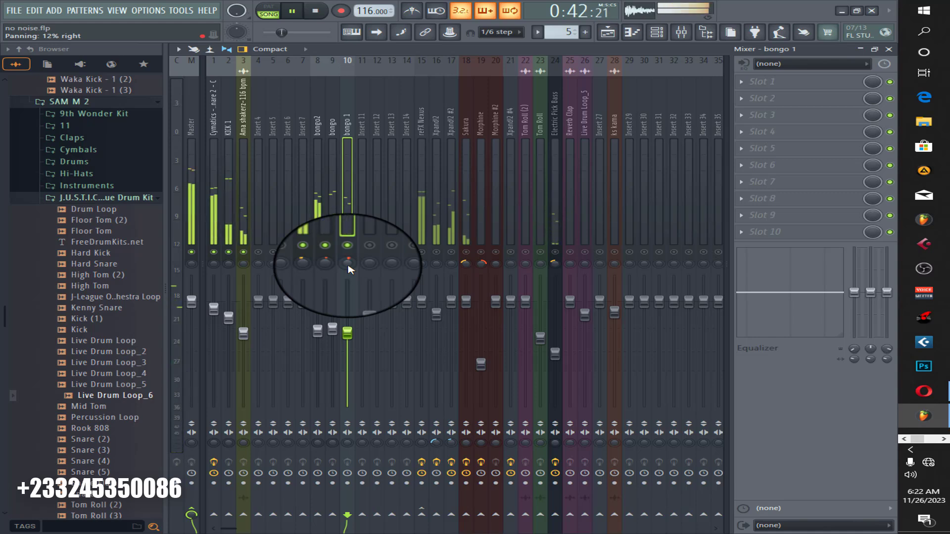
key("space")
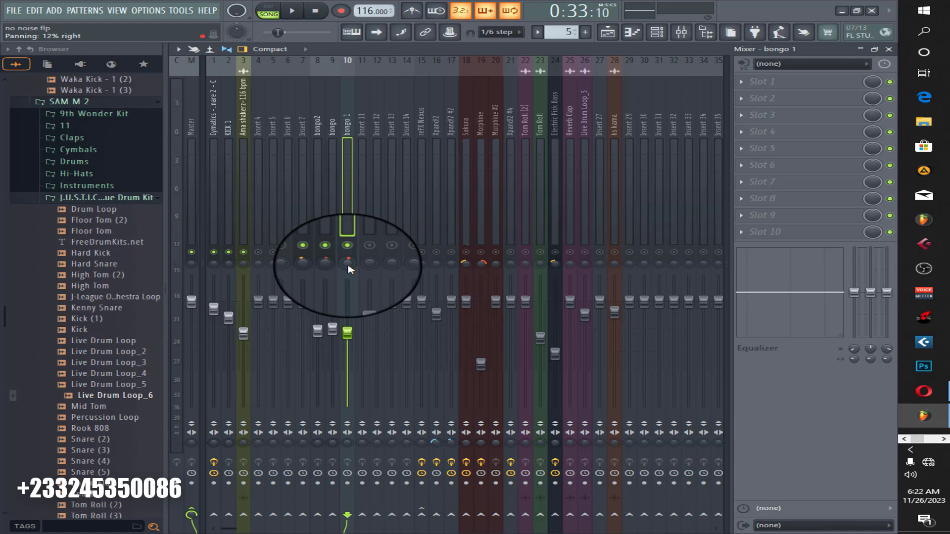
key("space")
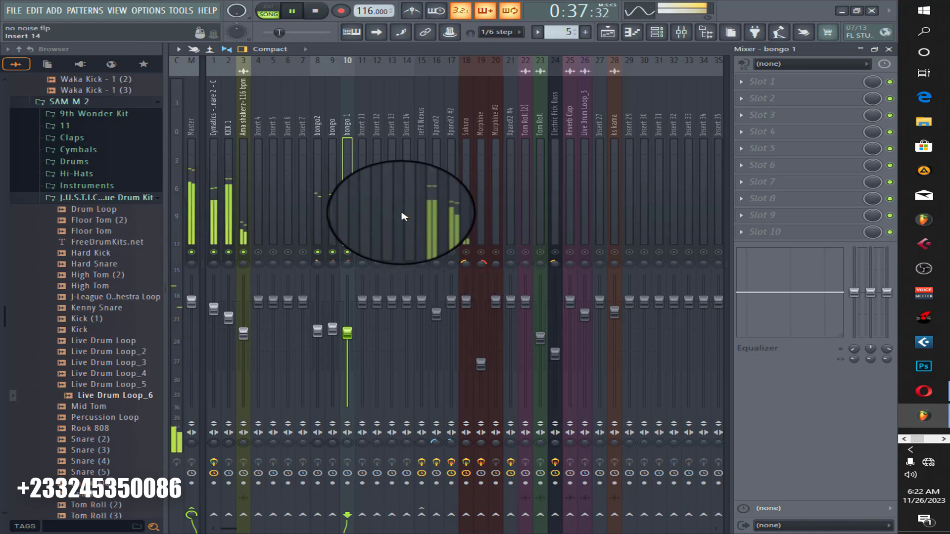
key("space")
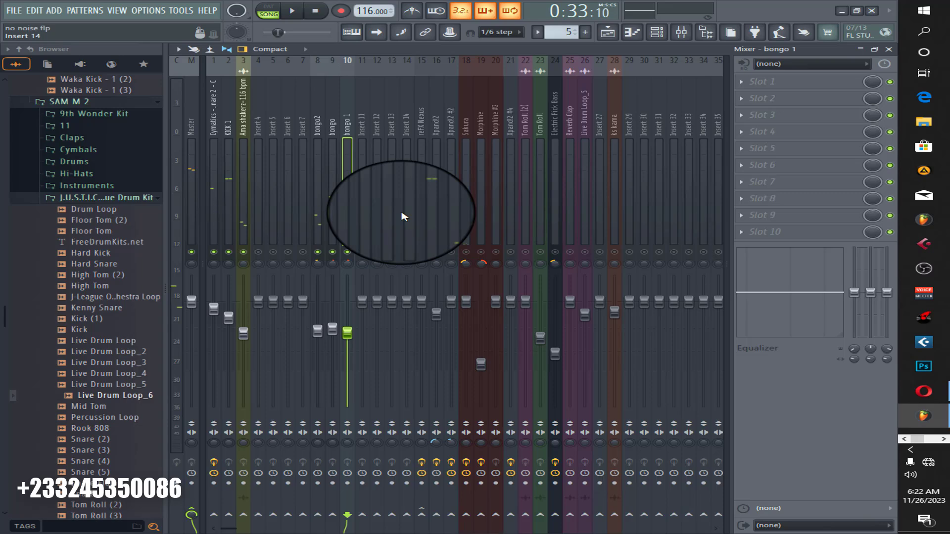
Examine the Fruity parametric EQ 2 and Fruity Reeverb 2 settings on the Cymatics snare track.
left_click(214, 222)
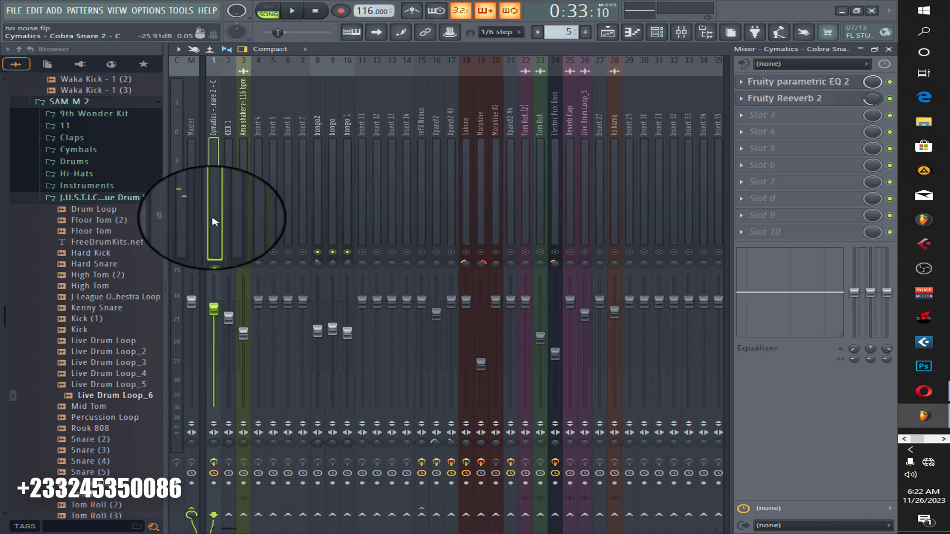
left_click(818, 89)
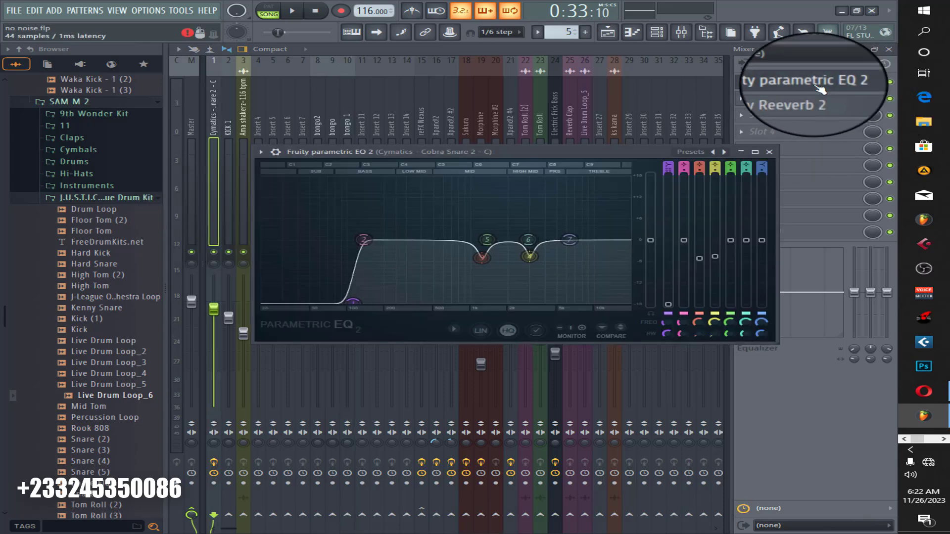
left_click(819, 89)
left_click(819, 100)
left_click(819, 100)
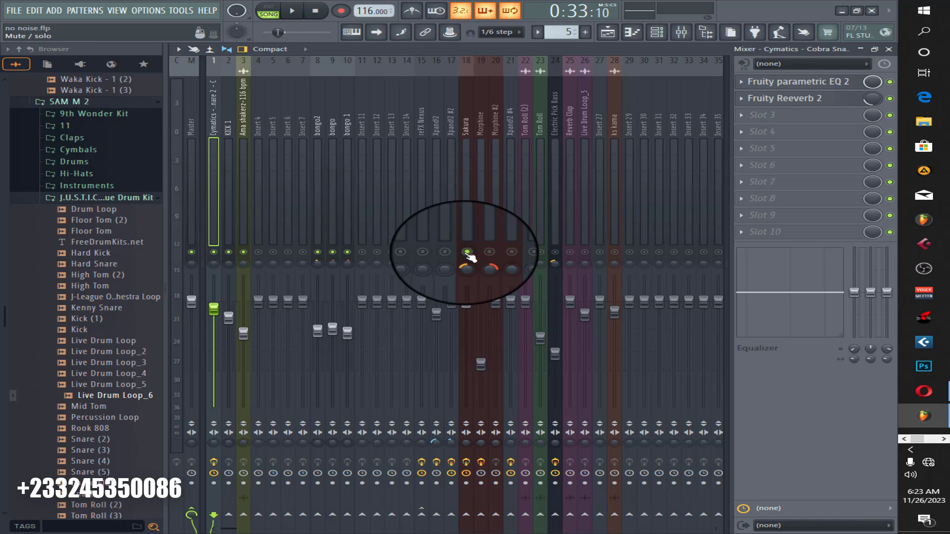
Unmute the reFX Nexus track and listen to it together with the drums and bongos.
key("space")
left_click(422, 252)
left_click(421, 239)
key("space")
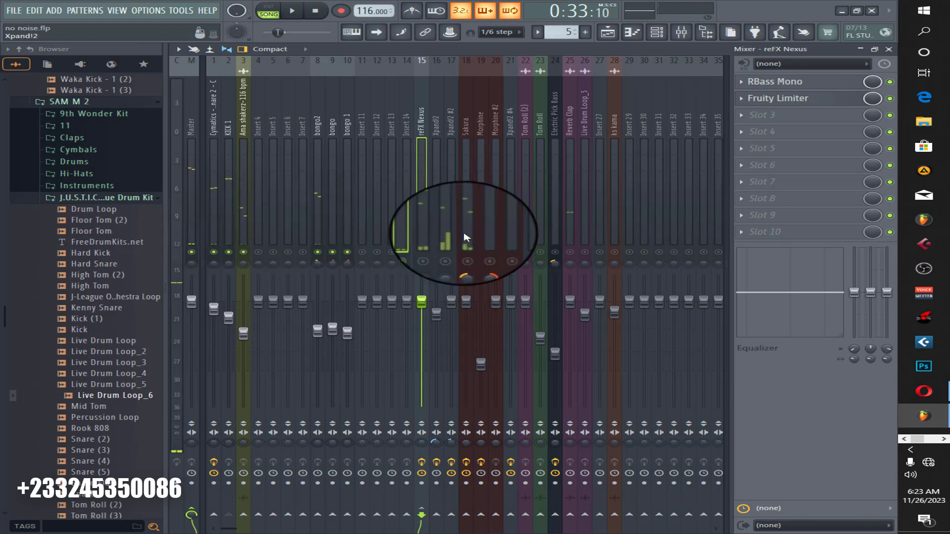
Open RBass Mono on the reFX Nexus track and compare the playback with the effect bypassed and enabled.
left_click(804, 86)
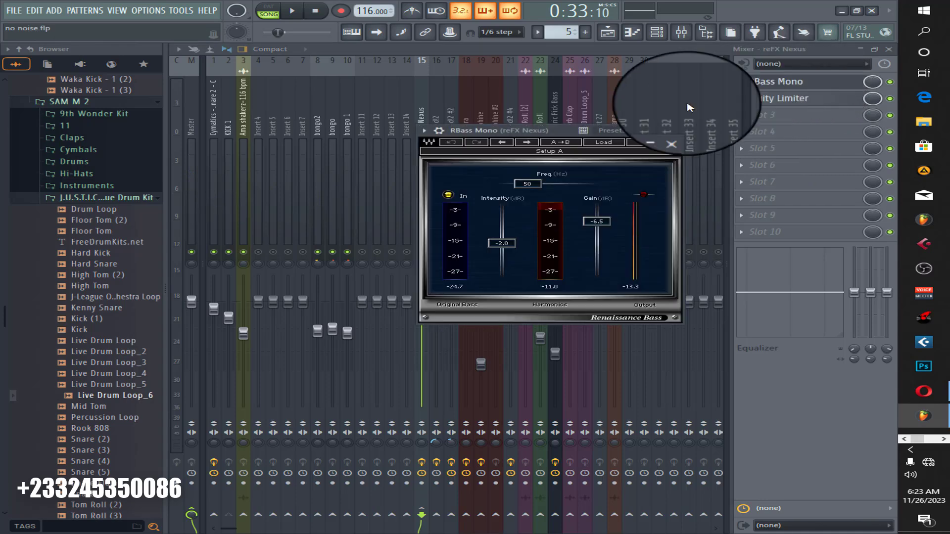
left_click_drag(493, 132, 599, 141)
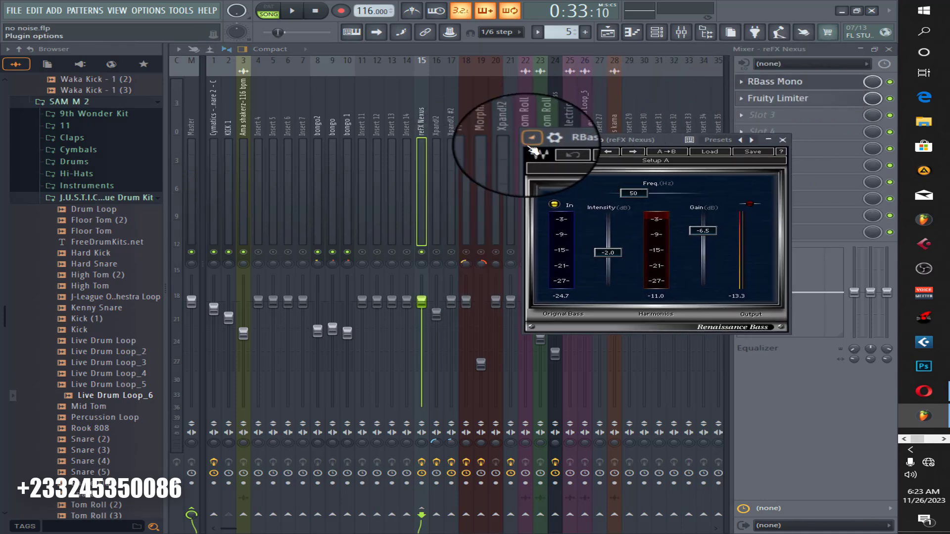
left_click(546, 140)
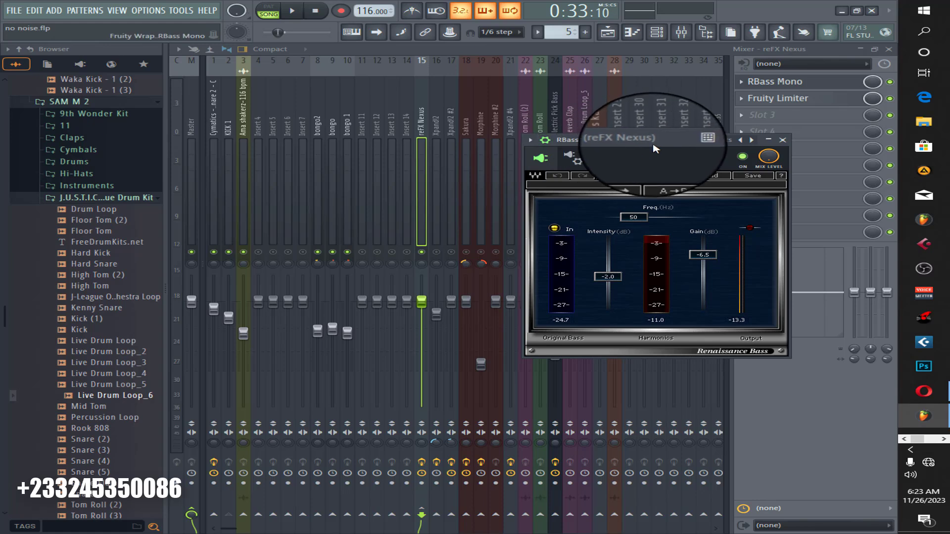
left_click_drag(654, 144, 623, 146)
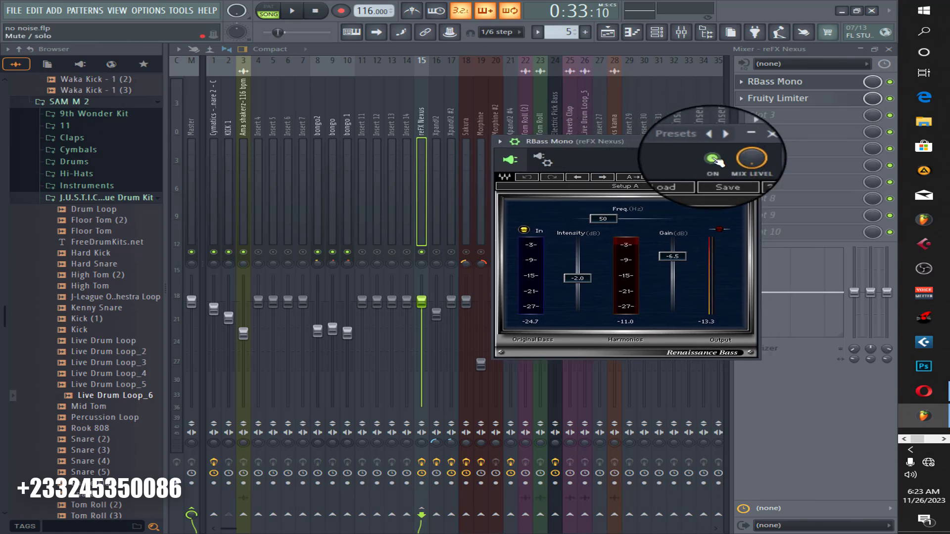
key("space")
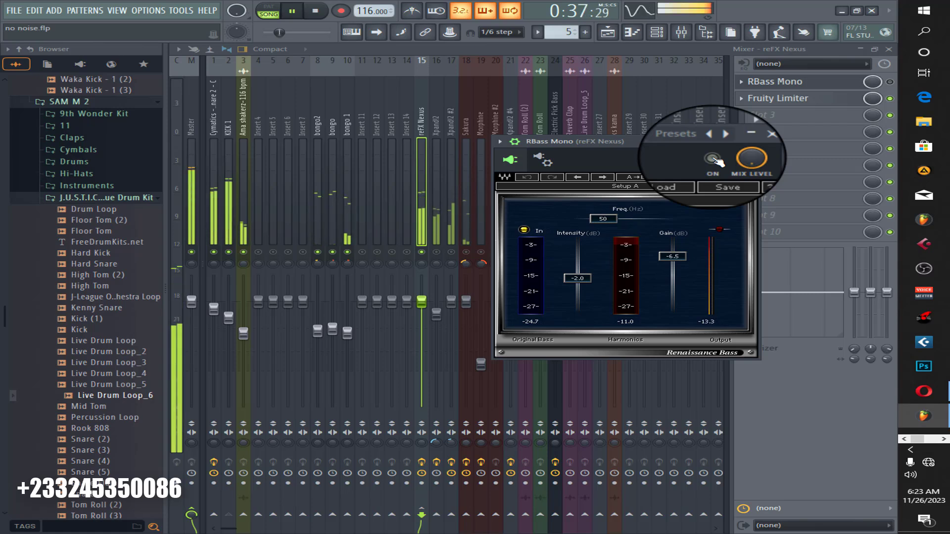
left_click(713, 159)
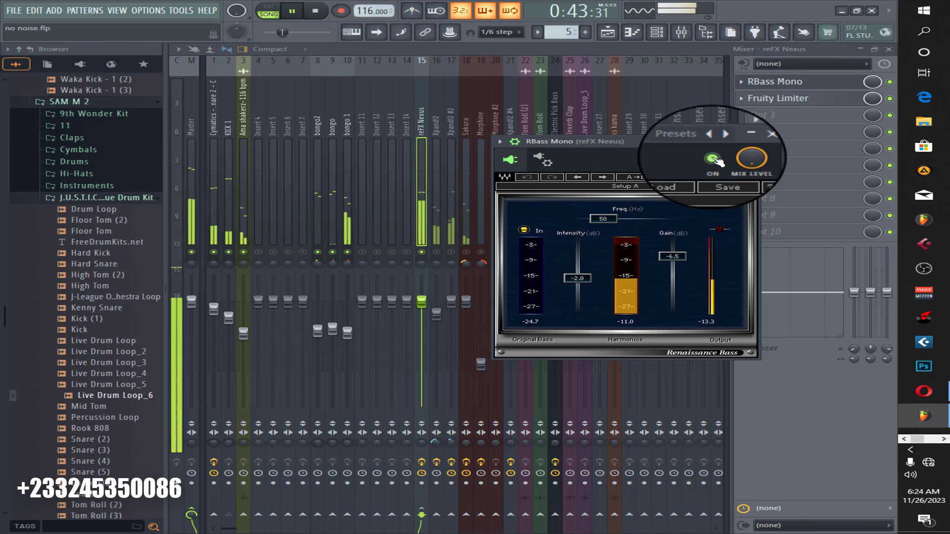
key("space")
left_click(750, 141)
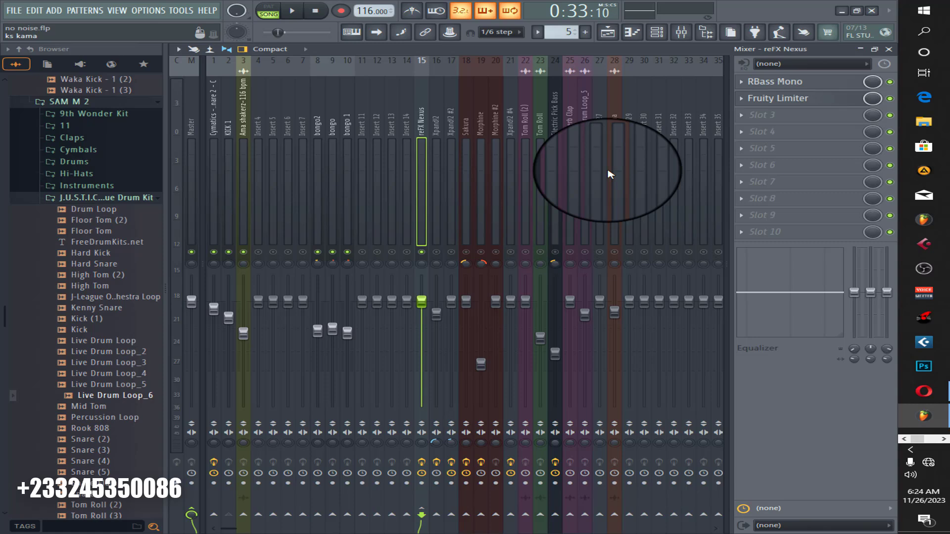
Look at the reFX Nexus track's Fruity Limiter and show the routing options for sidechaining KICK 1 to that track.
left_click(229, 199)
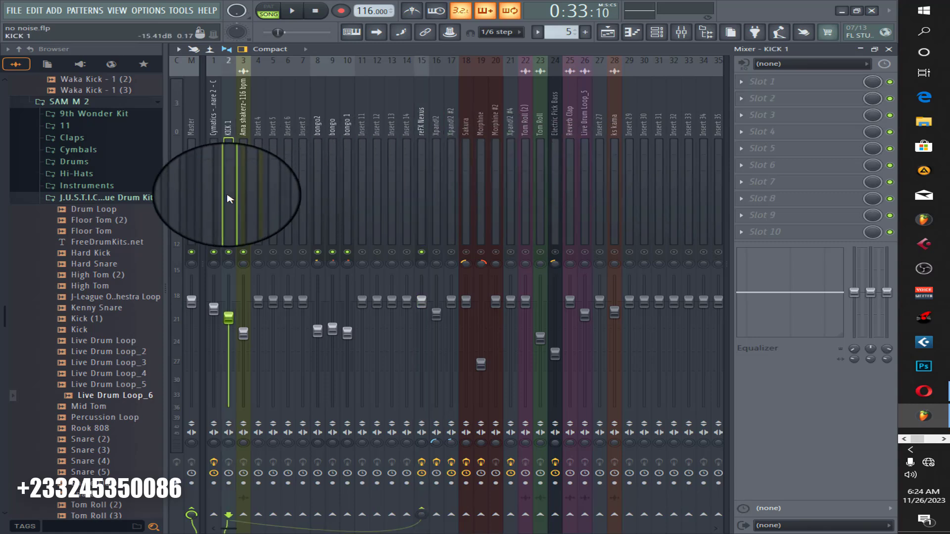
left_click(421, 183)
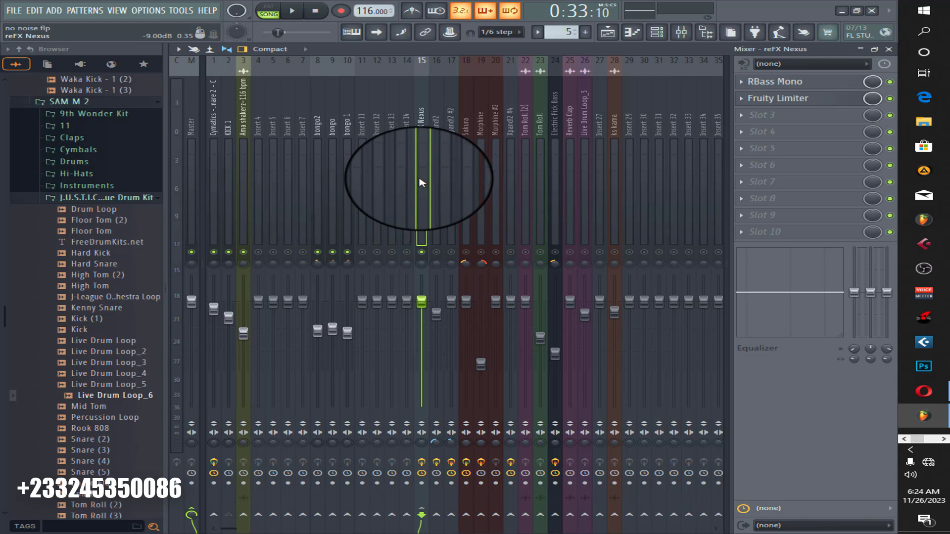
left_click(820, 101)
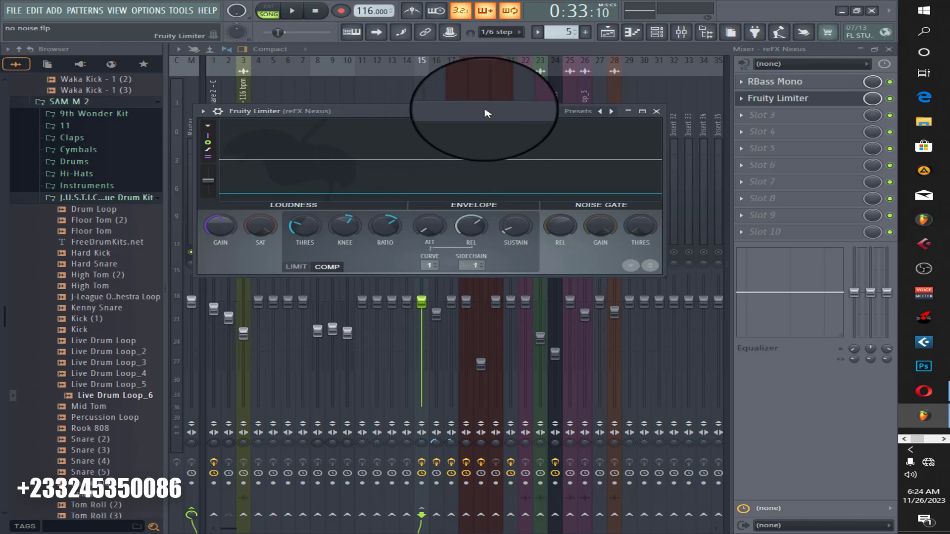
left_click_drag(488, 113, 515, 110)
left_click(226, 225)
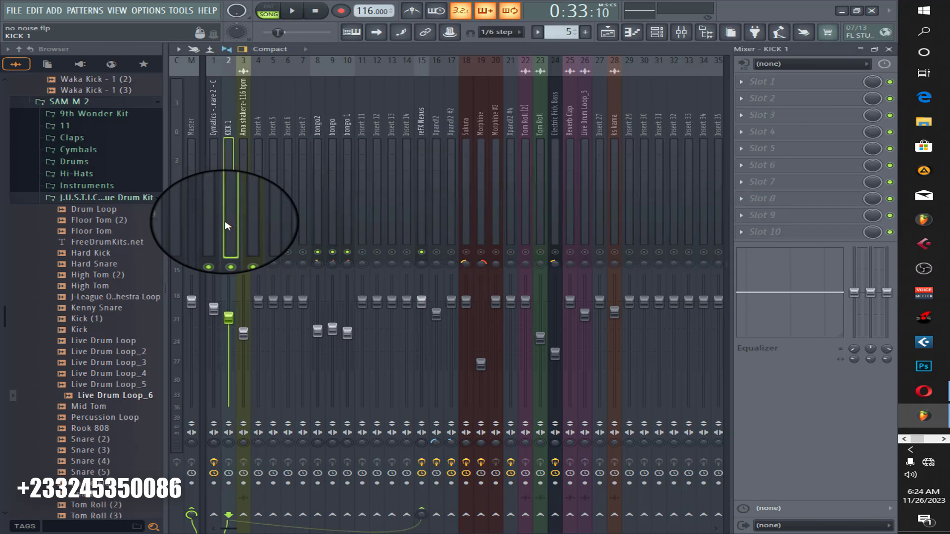
right_click(420, 512)
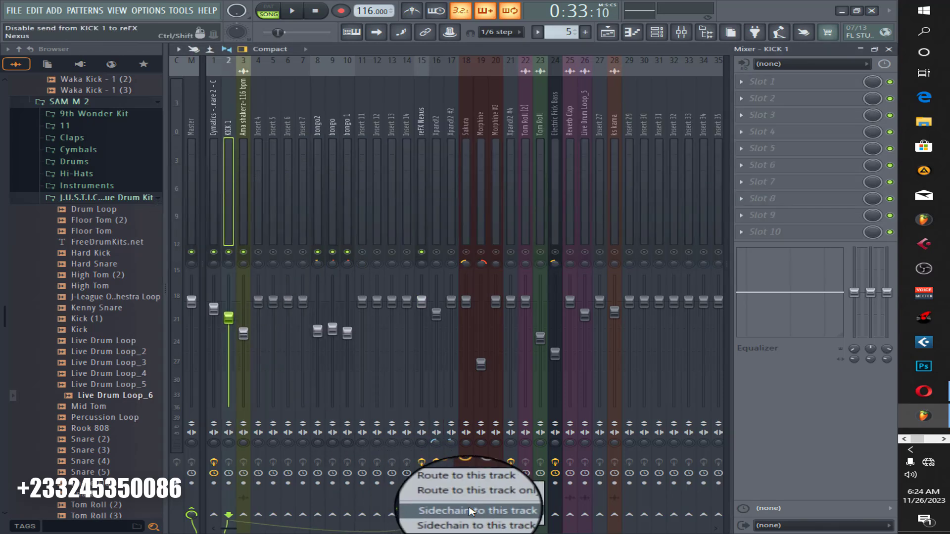
Review the COMP and sidechain settings in the reFX Nexus track's Fruity Limiter and listen to the kick-triggered compression.
left_click(428, 179)
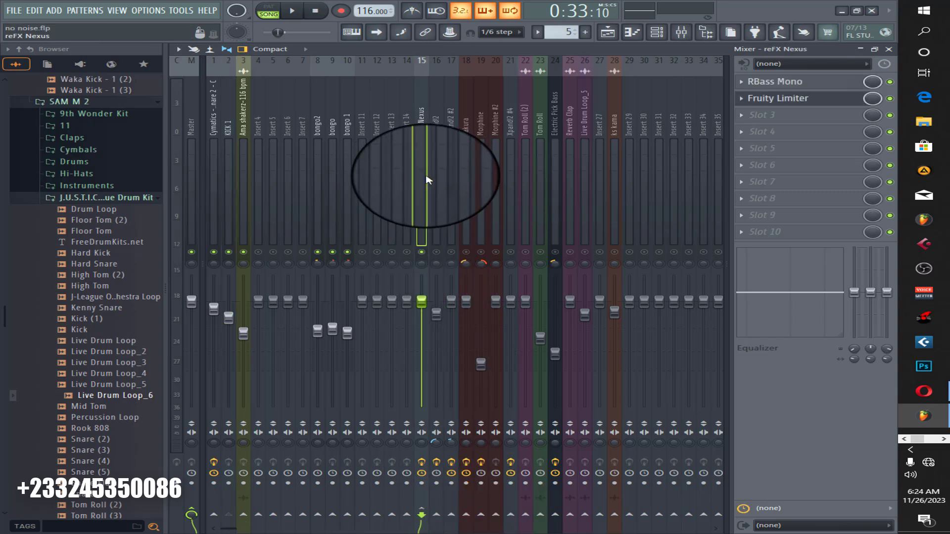
left_click(805, 100)
left_click(445, 256)
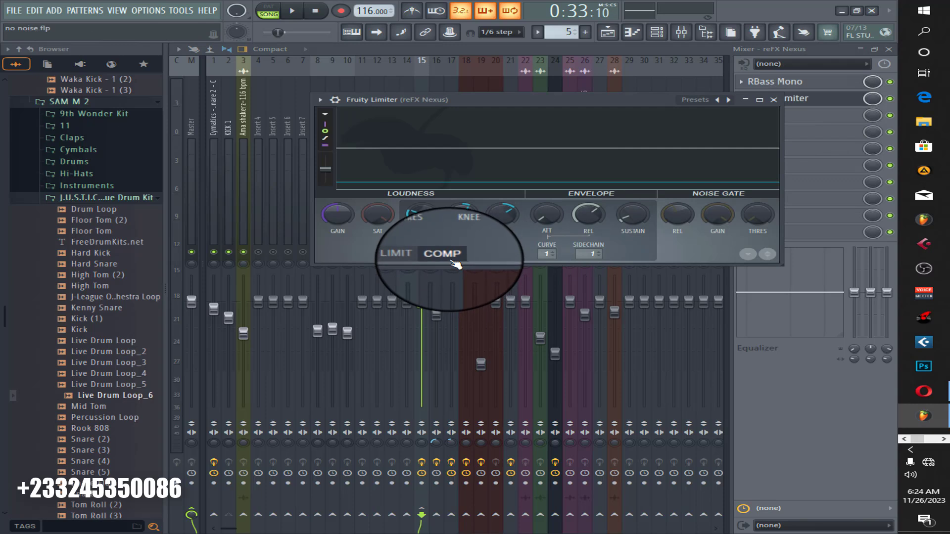
left_click(583, 253)
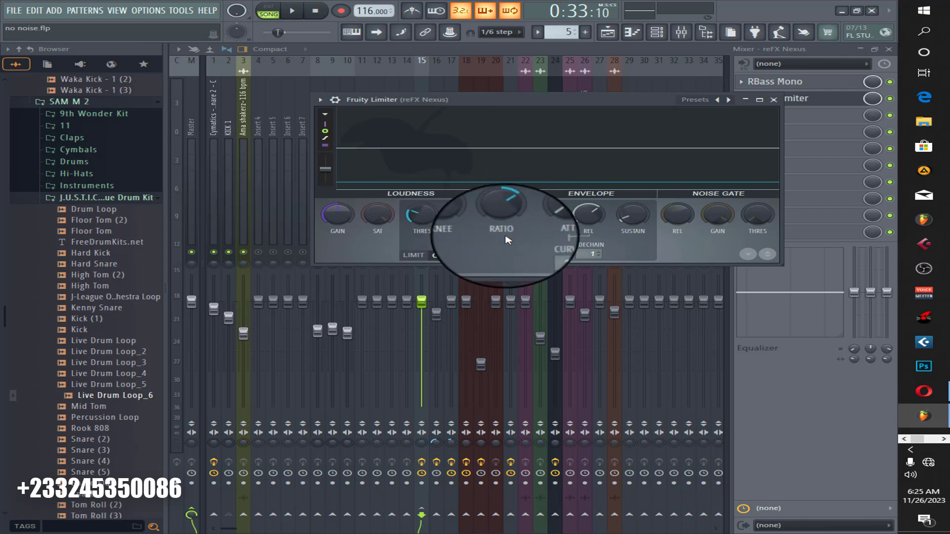
key("space")
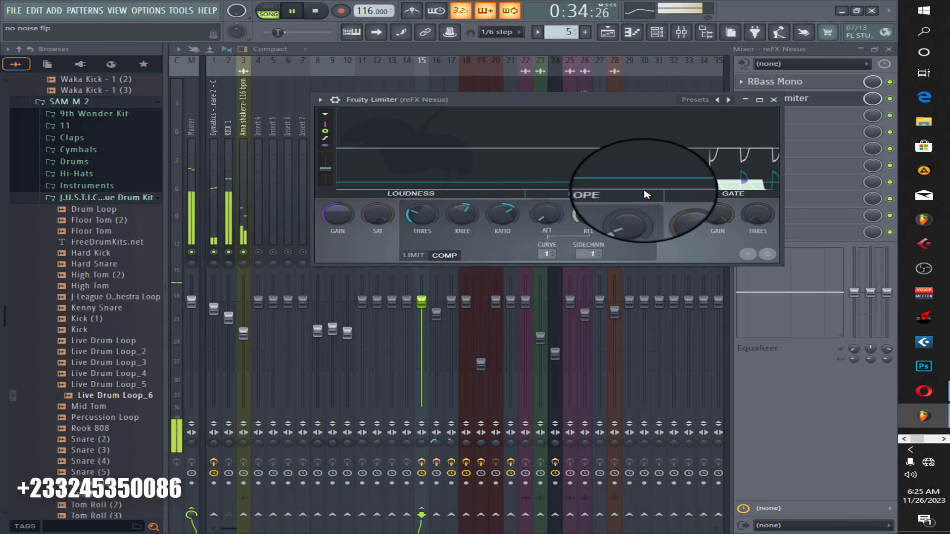
left_click(775, 99)
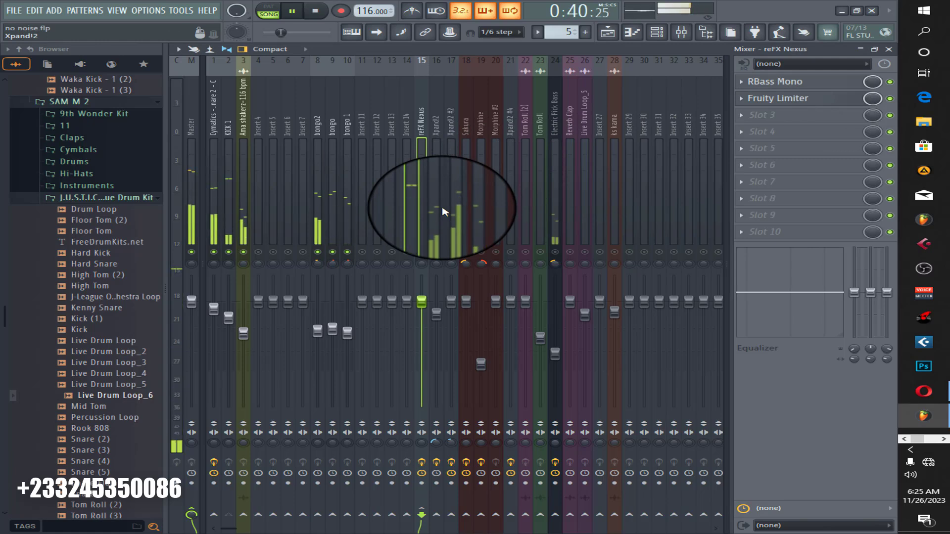
key("space")
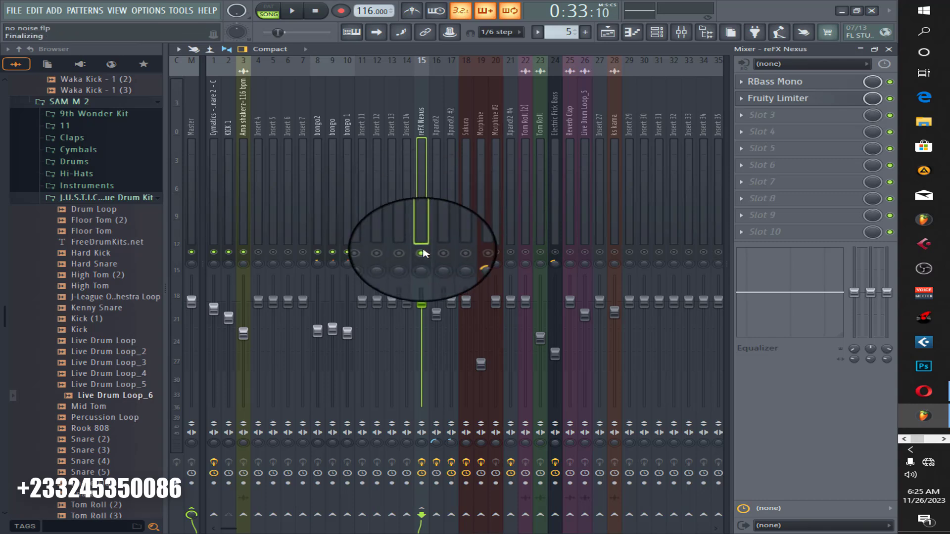
Unmute the Xpand!2 track on insert 16 and listen to it with the drums, bongos and reFX Nexus.
key("space")
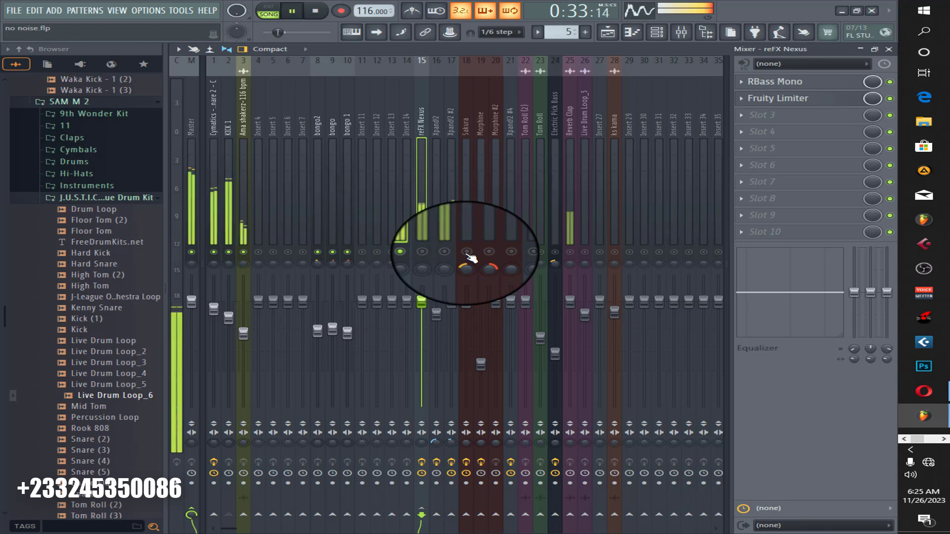
left_click(439, 234)
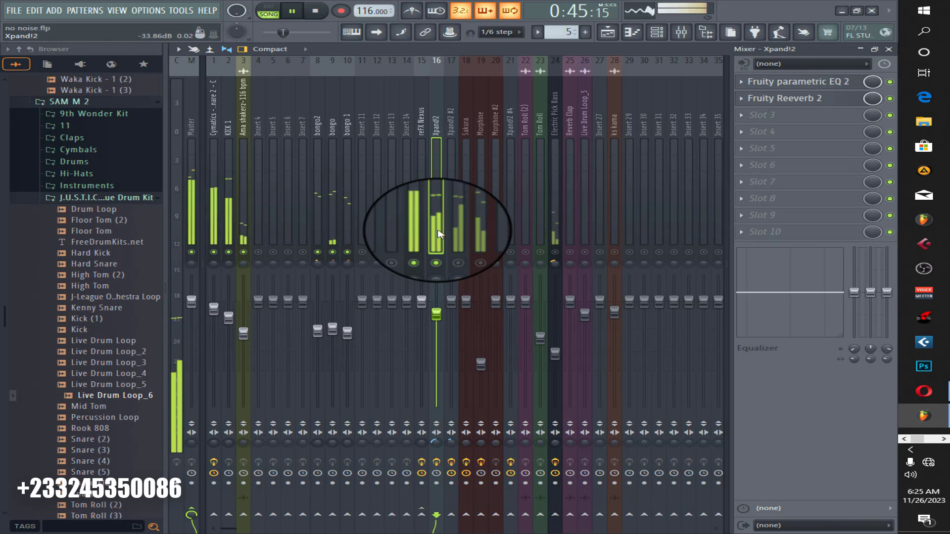
key("space")
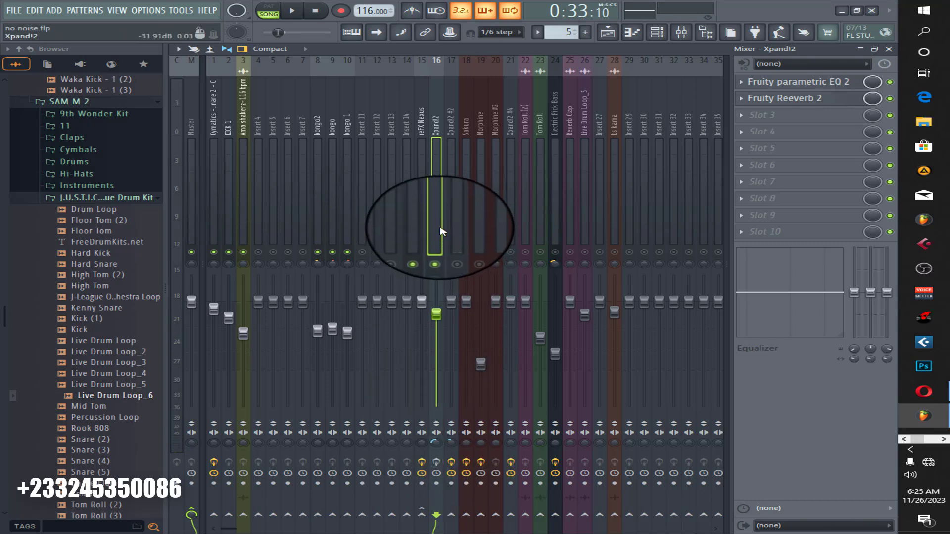
key("space")
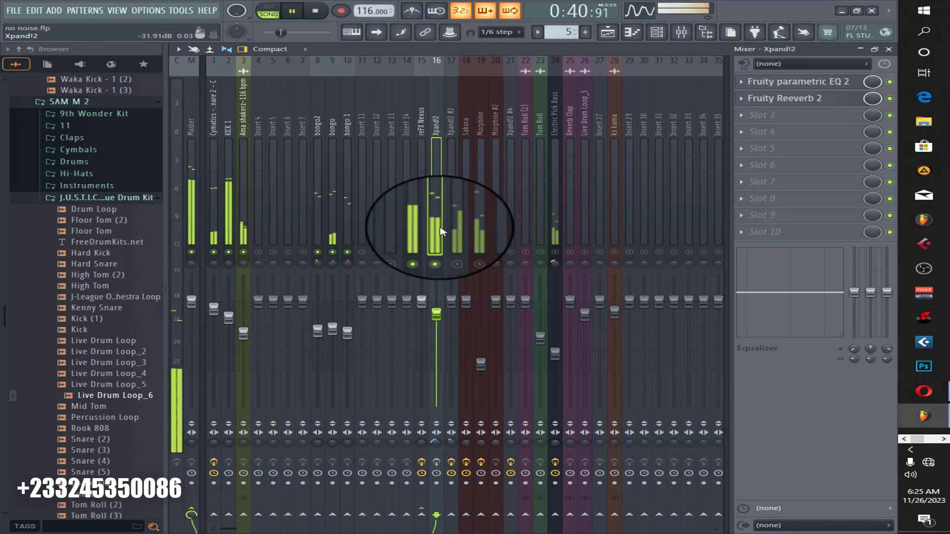
key("space")
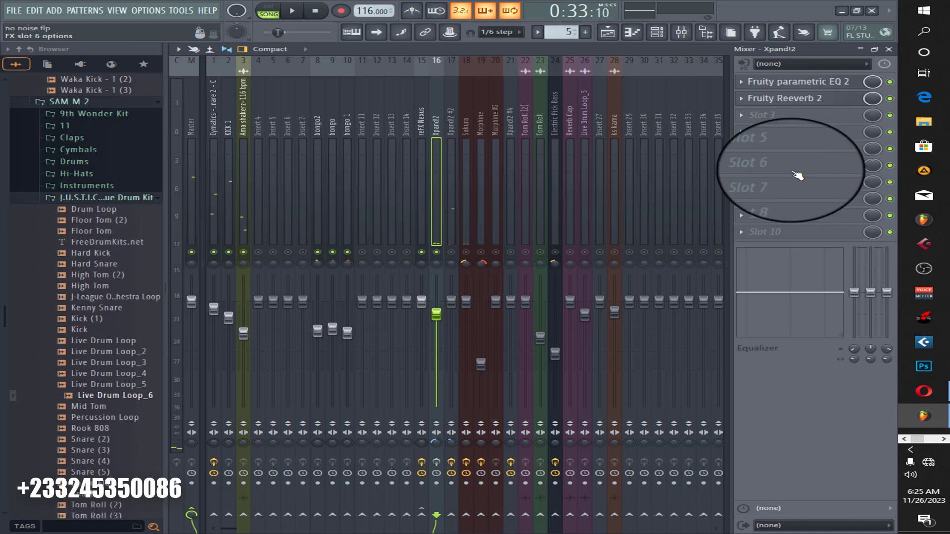
Review the Xpand!2 track's Fruity parametric EQ 2, Fruity Reeverb 2 and stereo separation, and listen to the track in the loop.
left_click(811, 85)
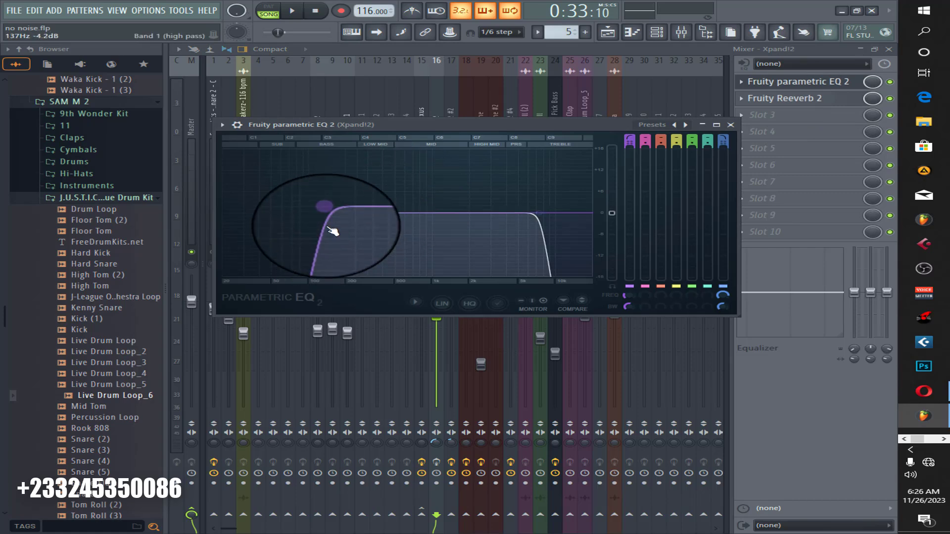
left_click(731, 125)
left_click(821, 100)
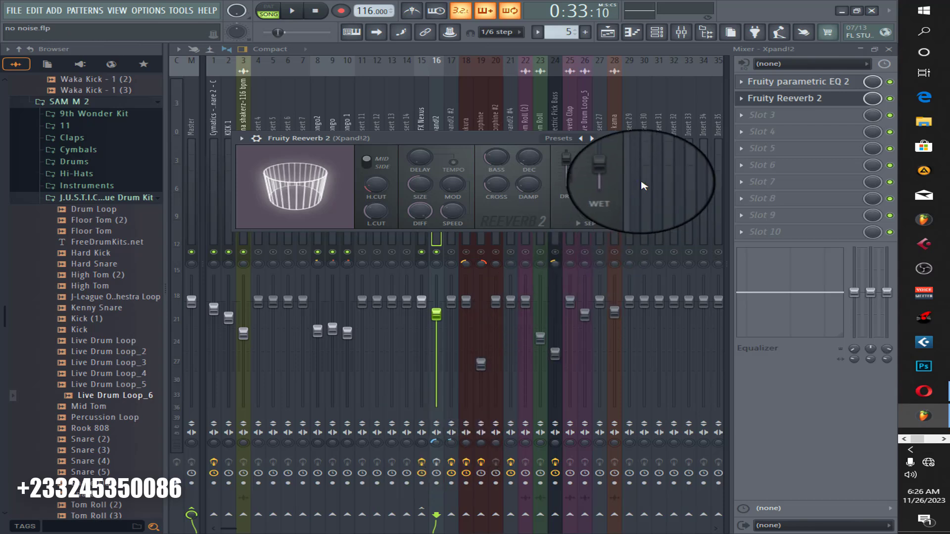
left_click(624, 139)
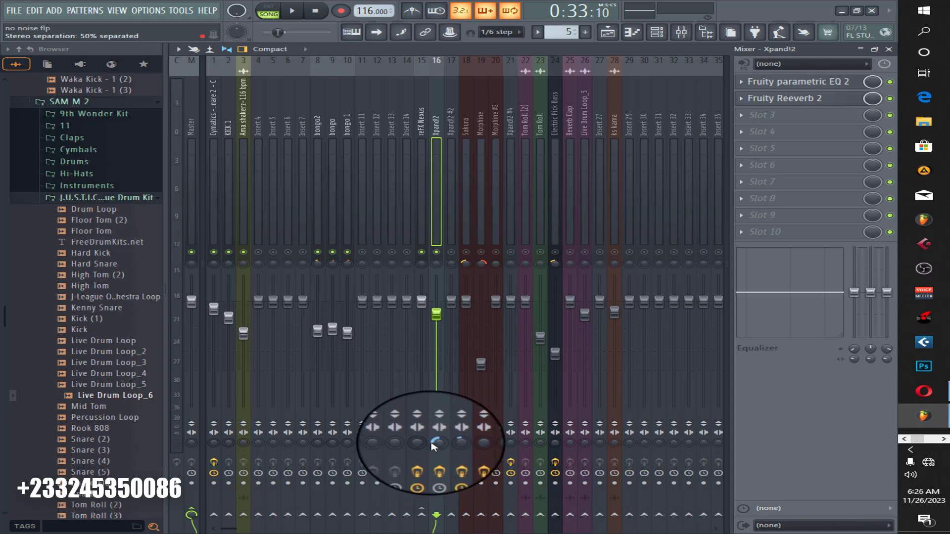
key("space")
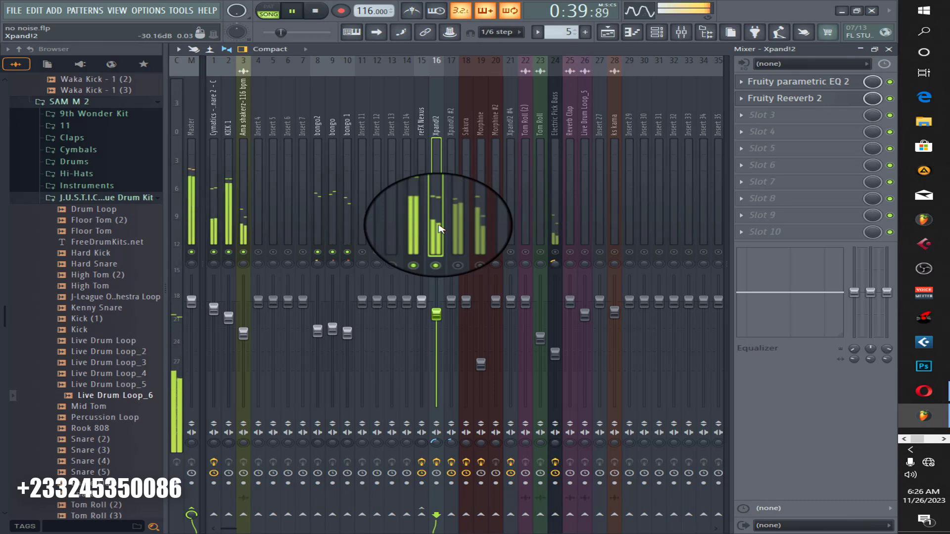
key("space")
Unmute the Xpand!2 #2 track on insert 17 and review its Fruity parametric EQ 2 and Fruity Convolver impulse and equalizer settings.
left_click(452, 225)
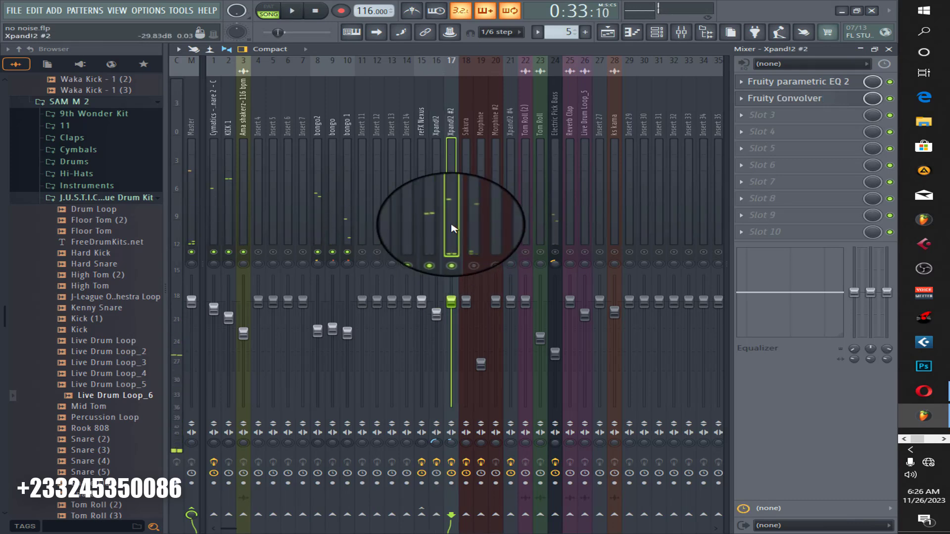
left_click(816, 82)
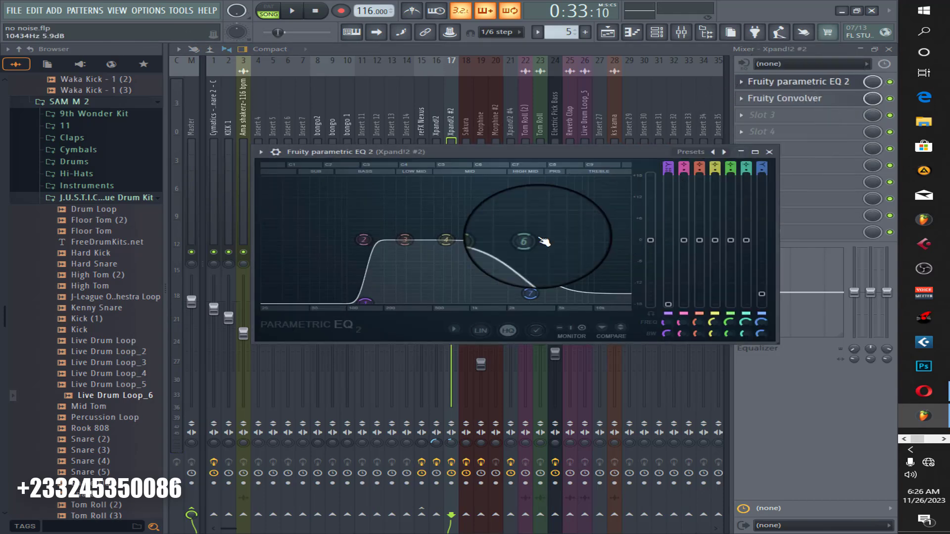
left_click(769, 152)
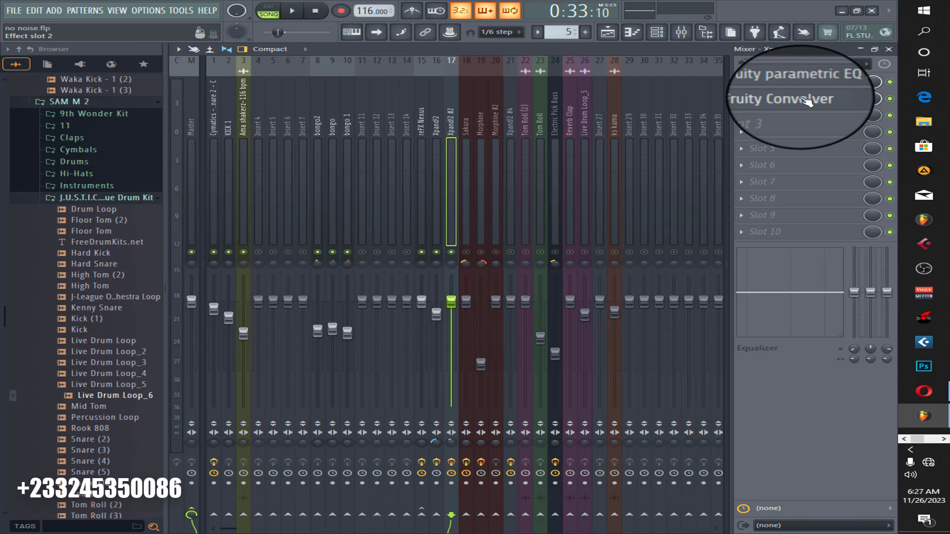
left_click(806, 102)
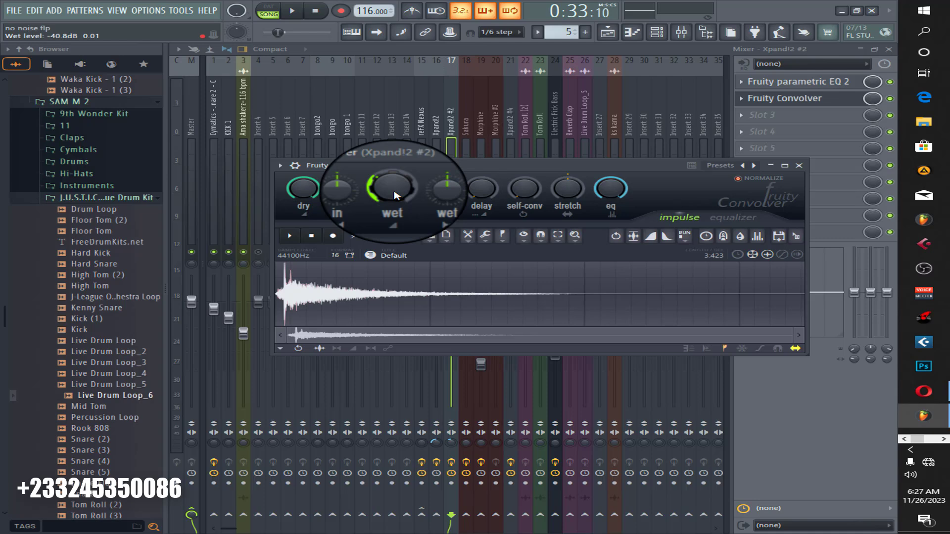
left_click(733, 217)
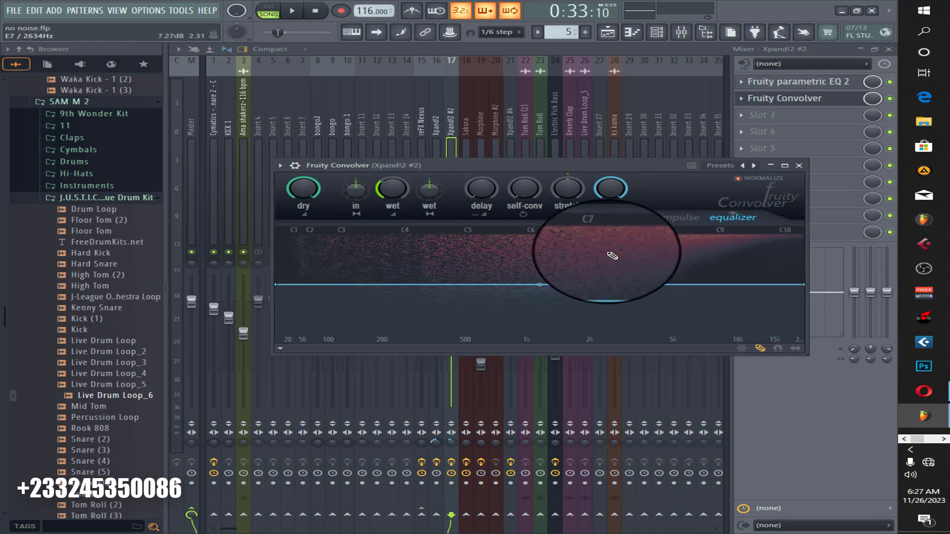
left_click(798, 165)
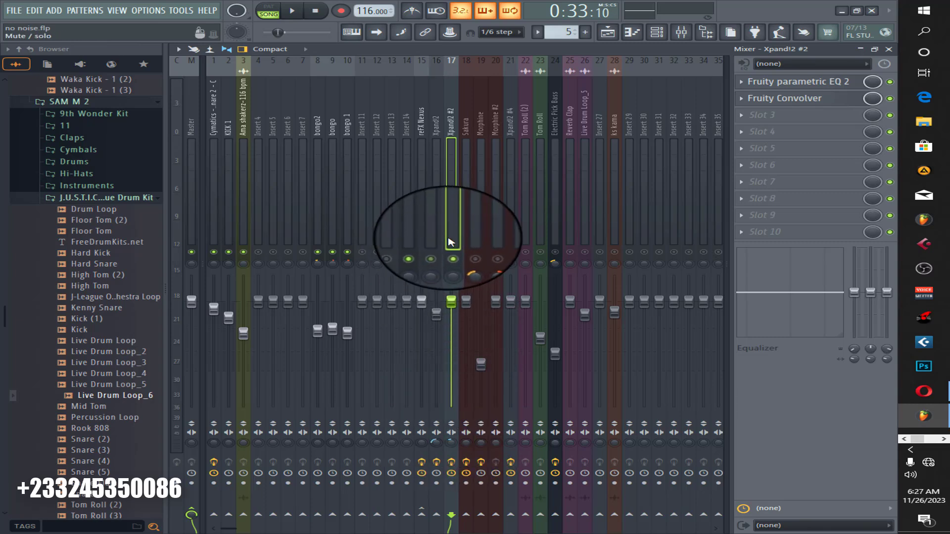
Listen repeatedly to the Xpand!2 #2 track with the drums and reFX Nexus while the Xpand!2 track on insert 16 is muted.
key("space")
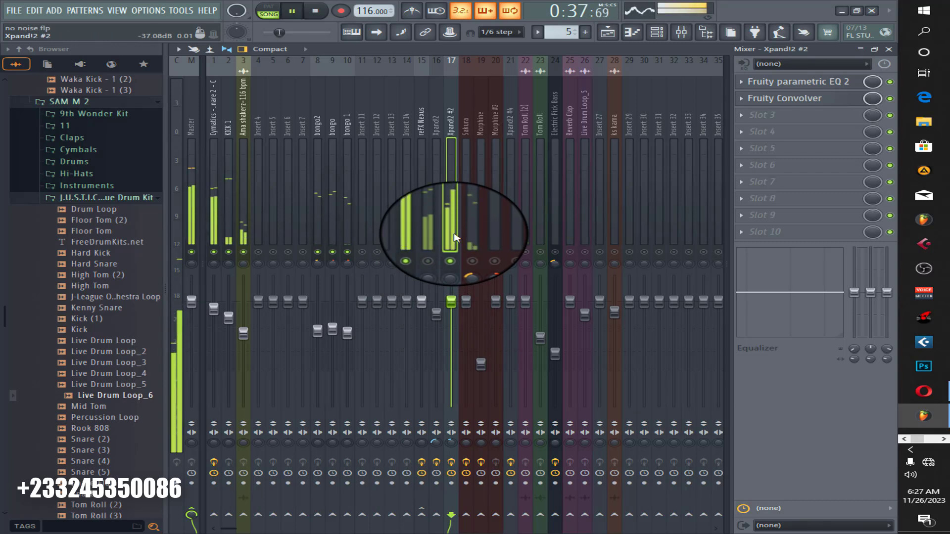
key("space")
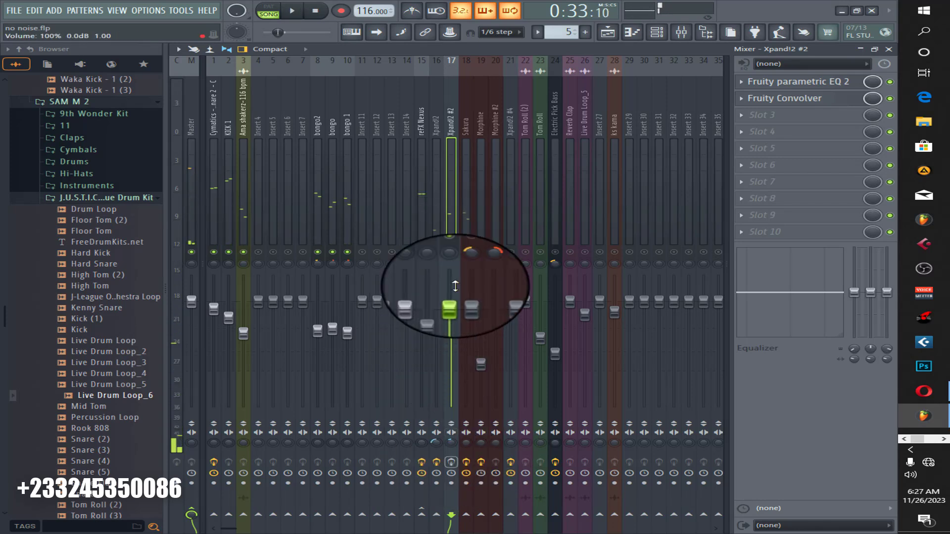
key("space")
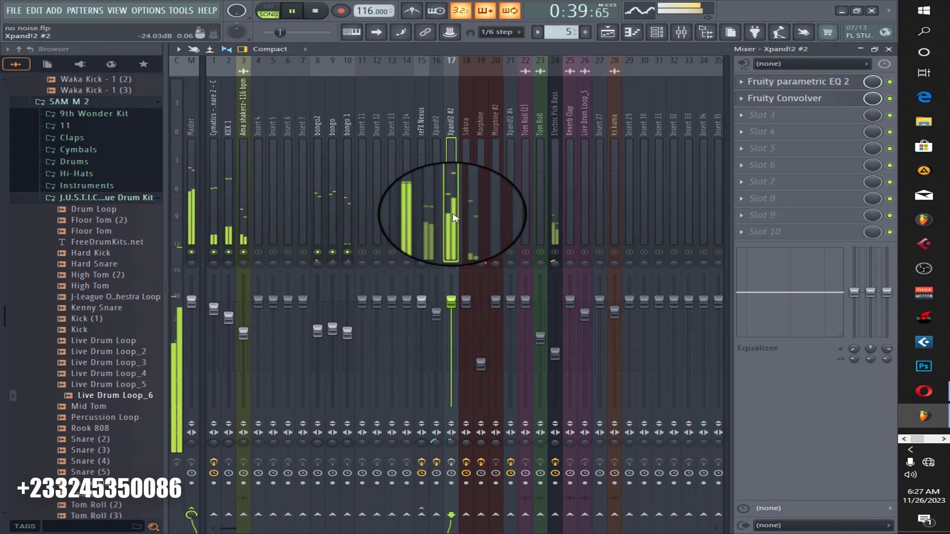
key("space")
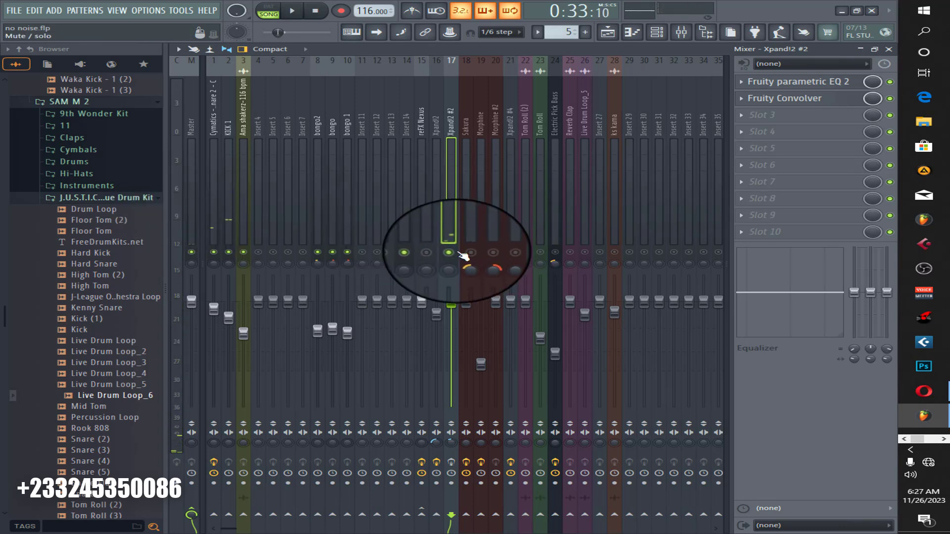
key("space")
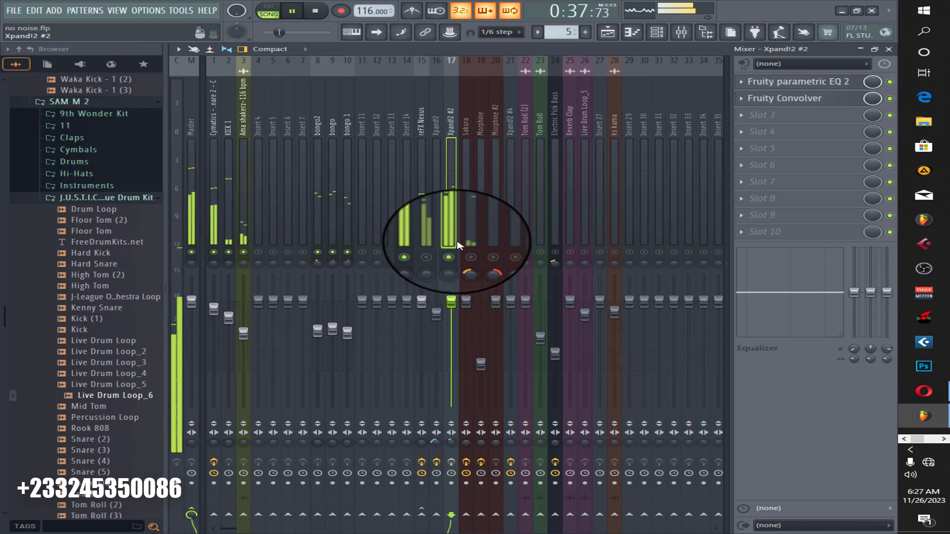
key("space")
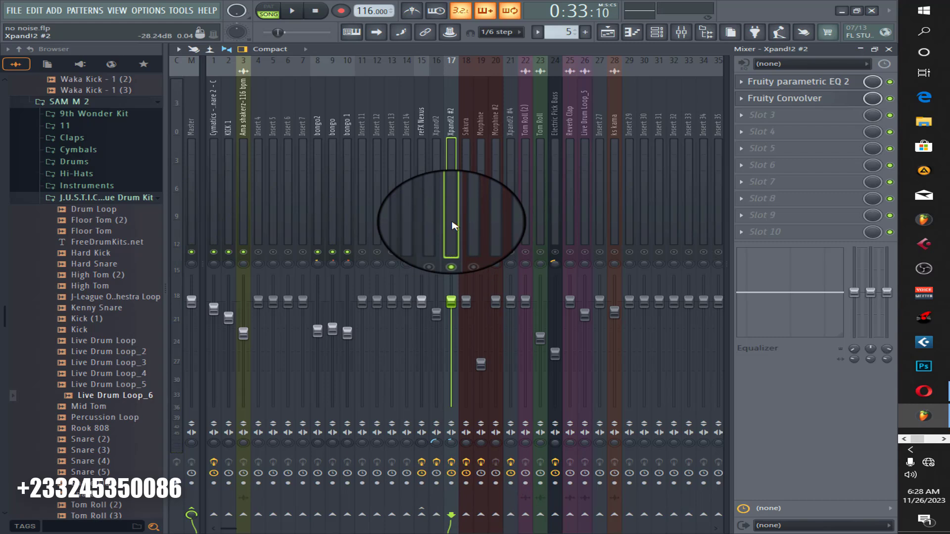
key("space")
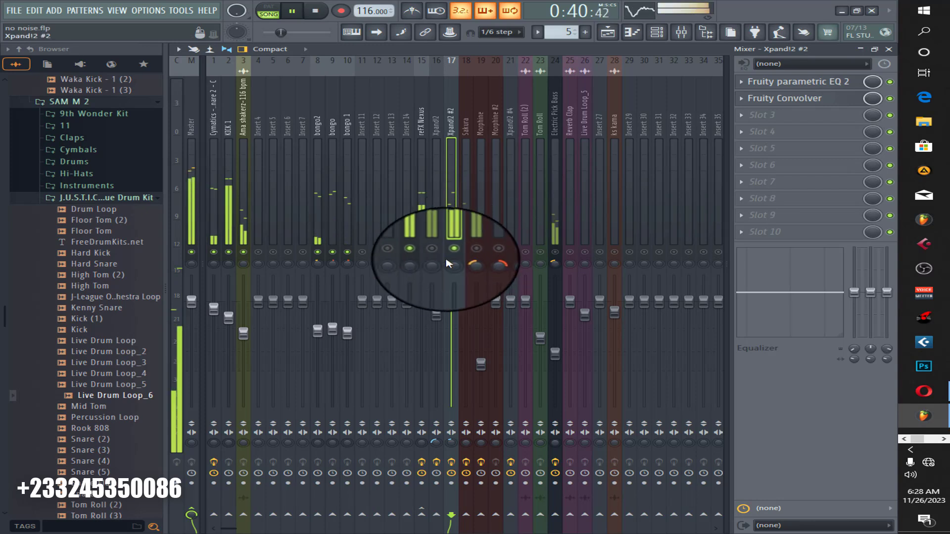
key("space")
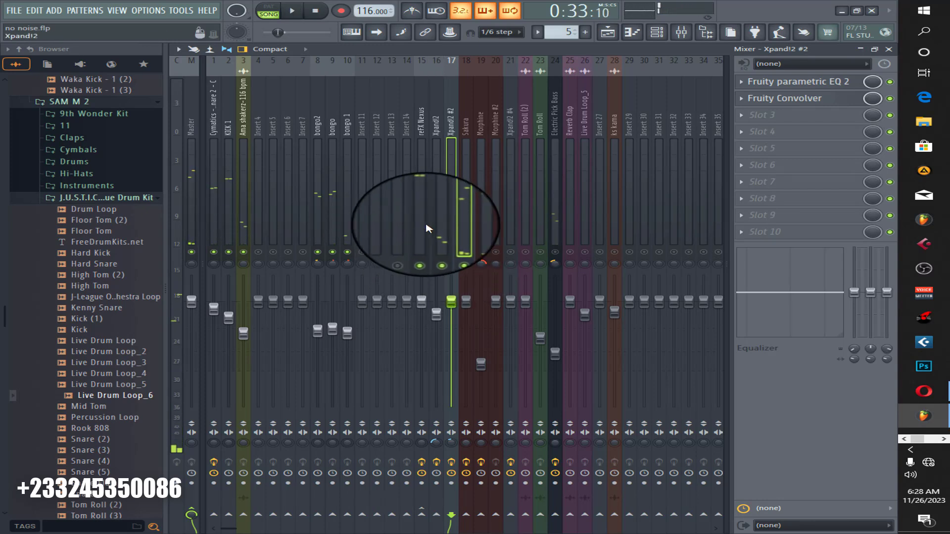
Check the Sakura track's Fruity parametric EQ 2, unmute the track on insert 18 and listen to it in the loop.
left_click(467, 255)
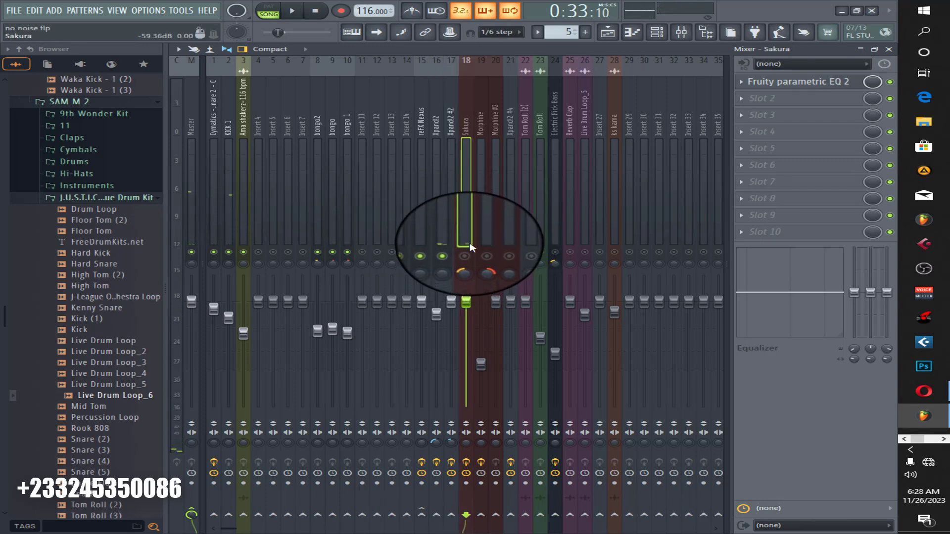
left_click(796, 82)
left_click(796, 83)
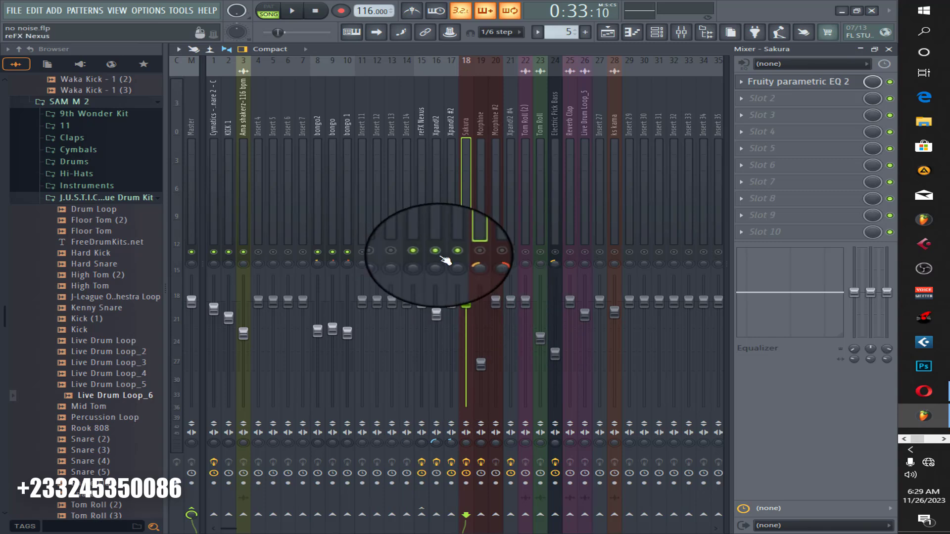
left_click(474, 253)
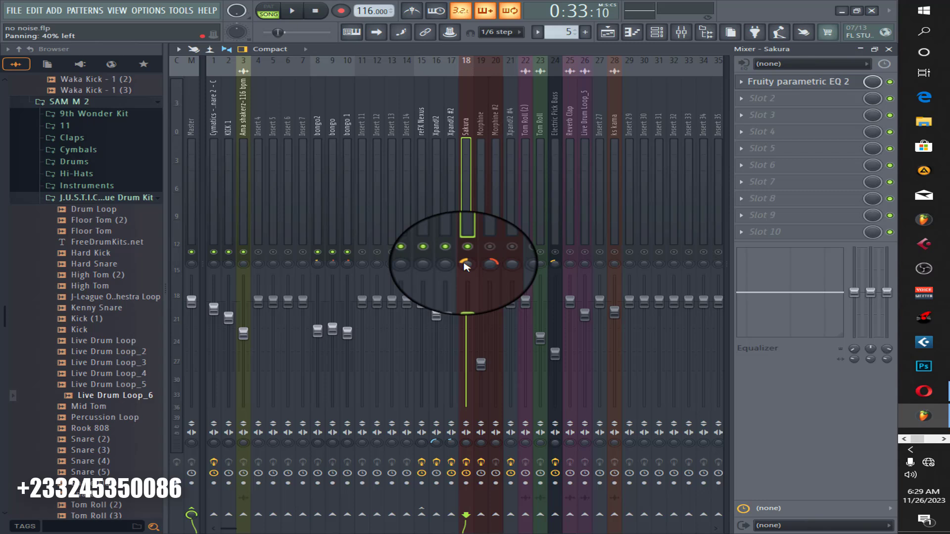
key("space")
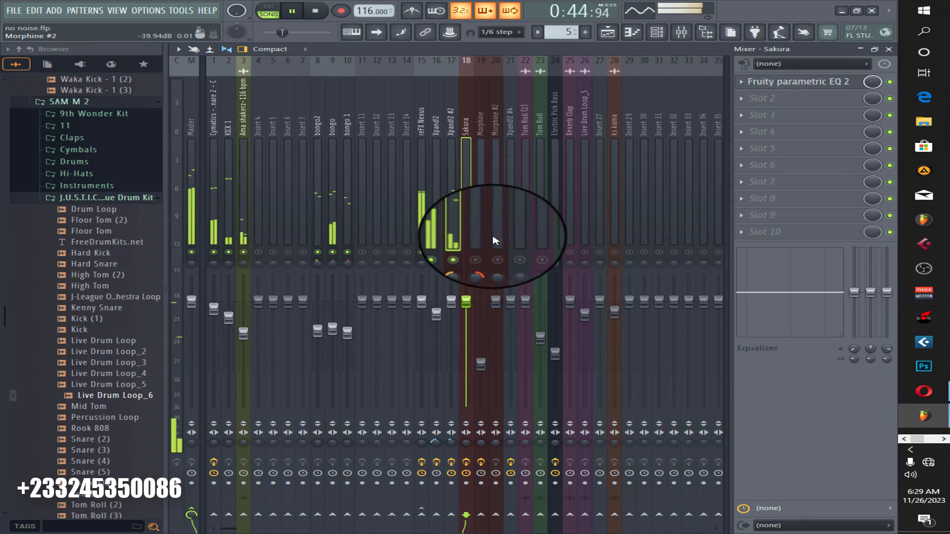
key("space")
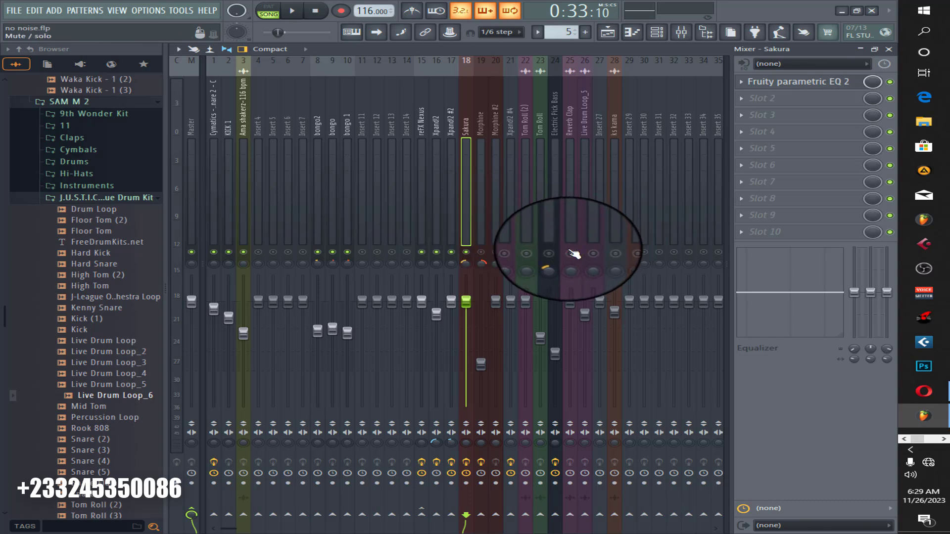
Unmute the Electric Pick Bass track, review its Fruity parametric EQ 2 and Fruity Convolver, and listen to it in the loop.
left_click(556, 222)
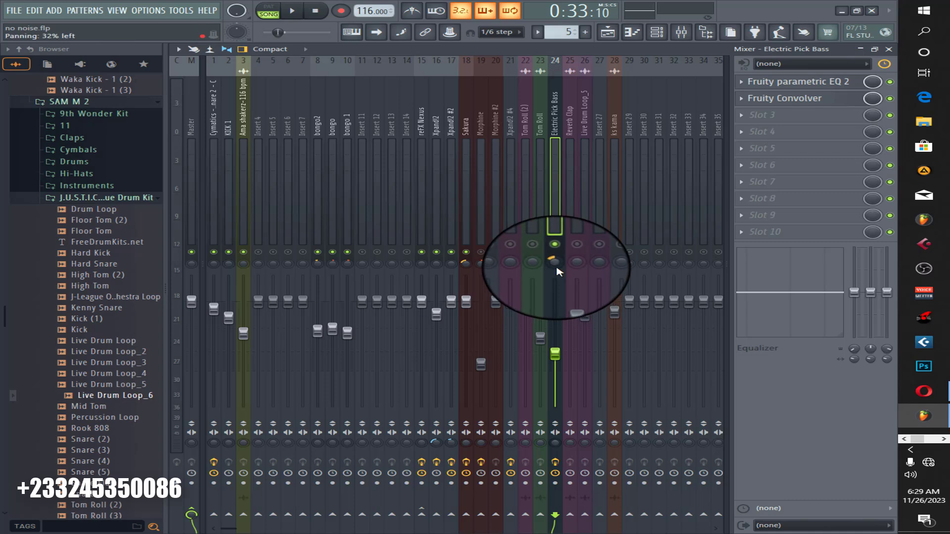
left_click(783, 87)
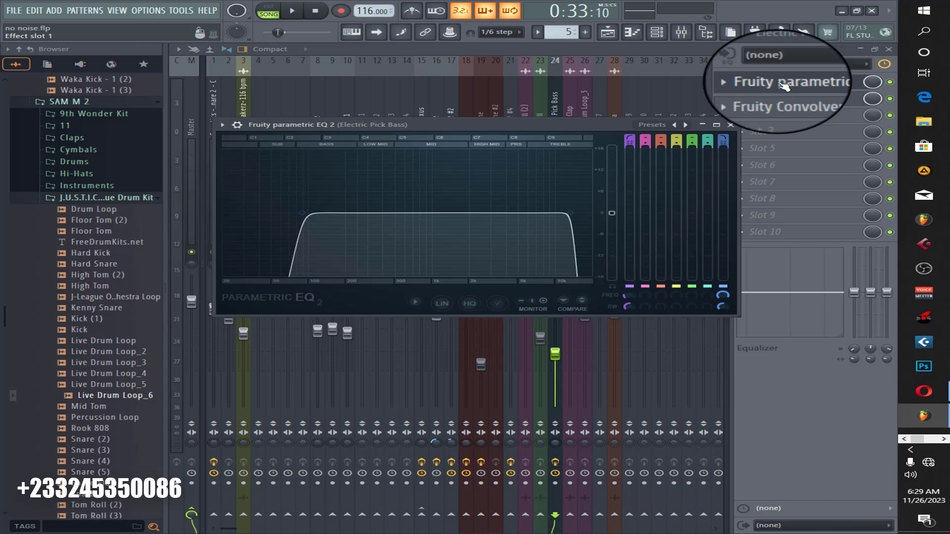
left_click(783, 86)
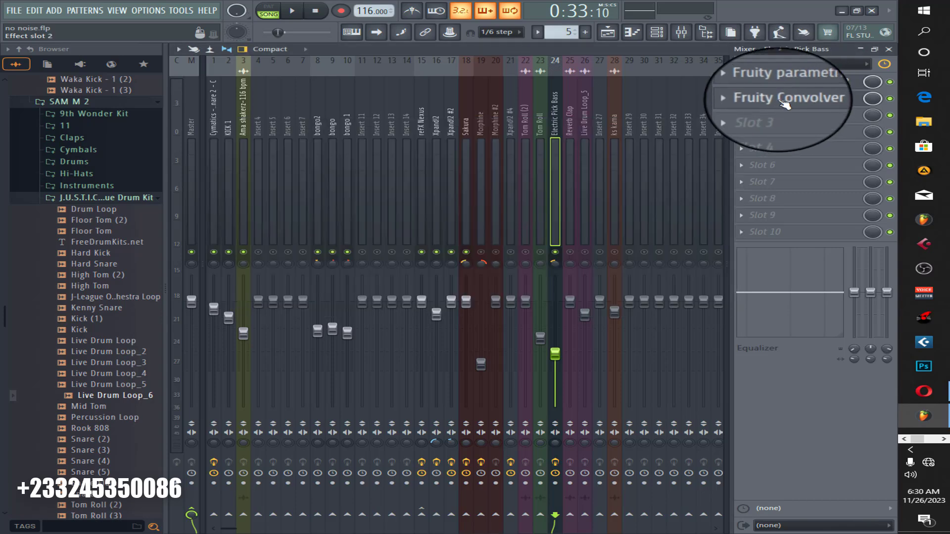
left_click(783, 102)
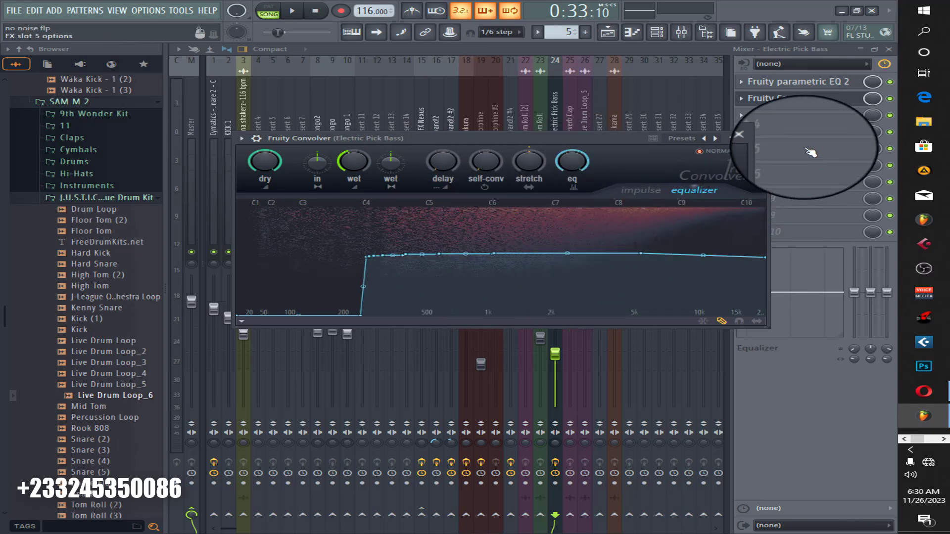
left_click(760, 138)
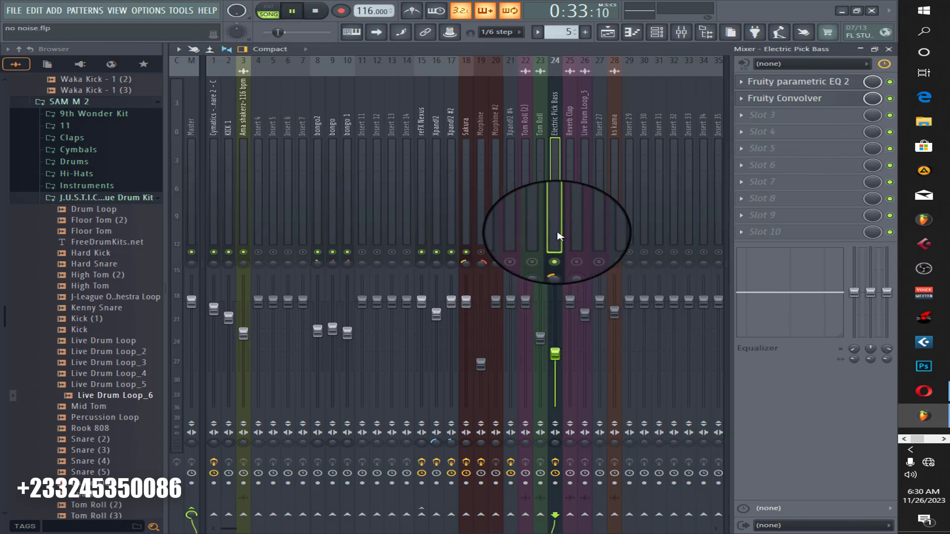
key("space")
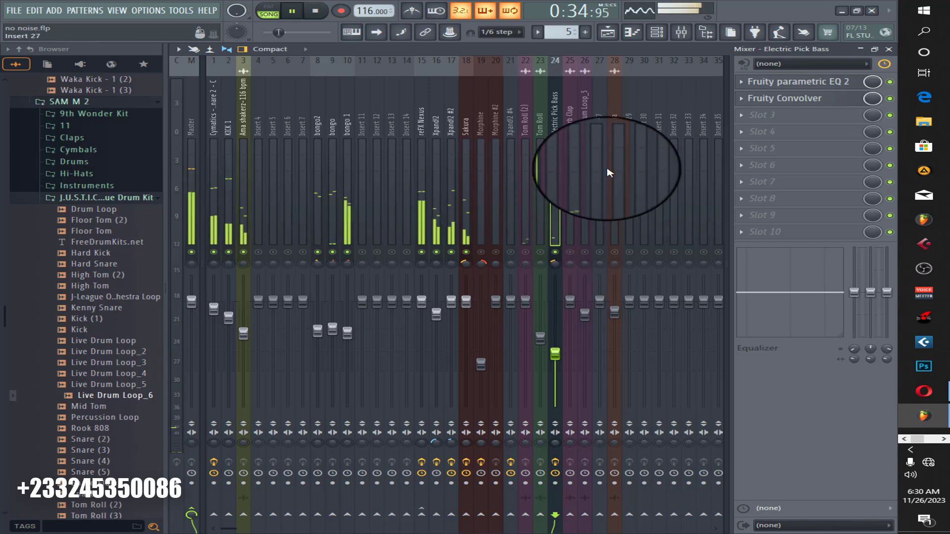
key("space")
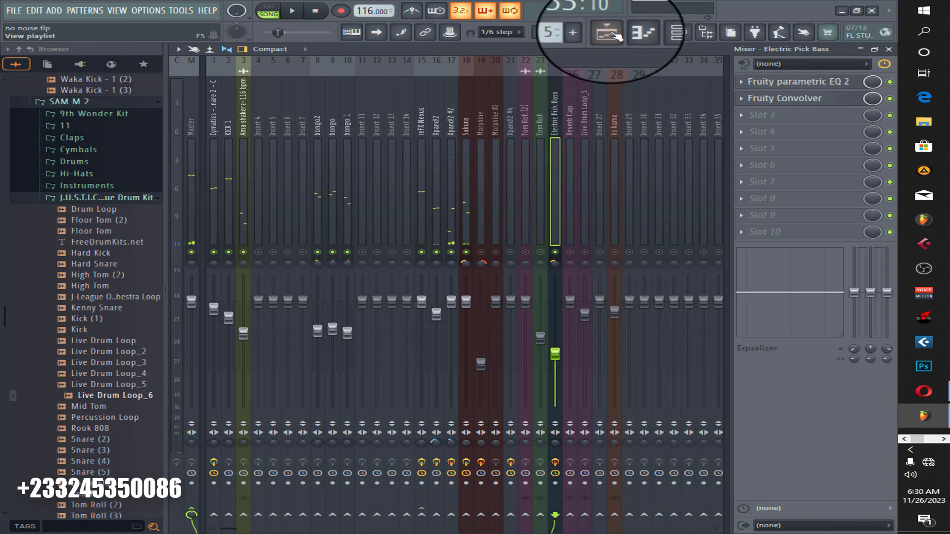
Move the playlist's playback position to the start of bar 1 and briefly play the opening while viewing the mixer.
left_click(608, 32)
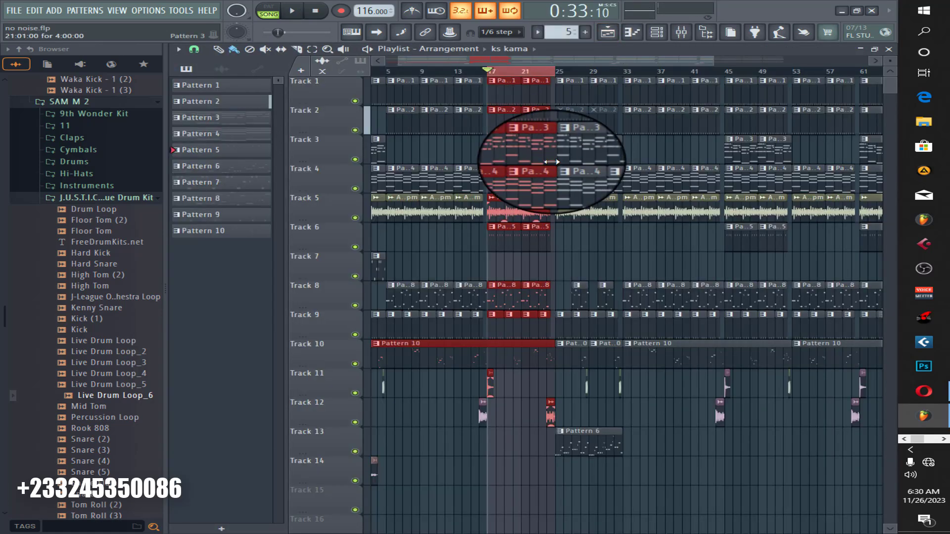
scroll(395, 74, "left", 2)
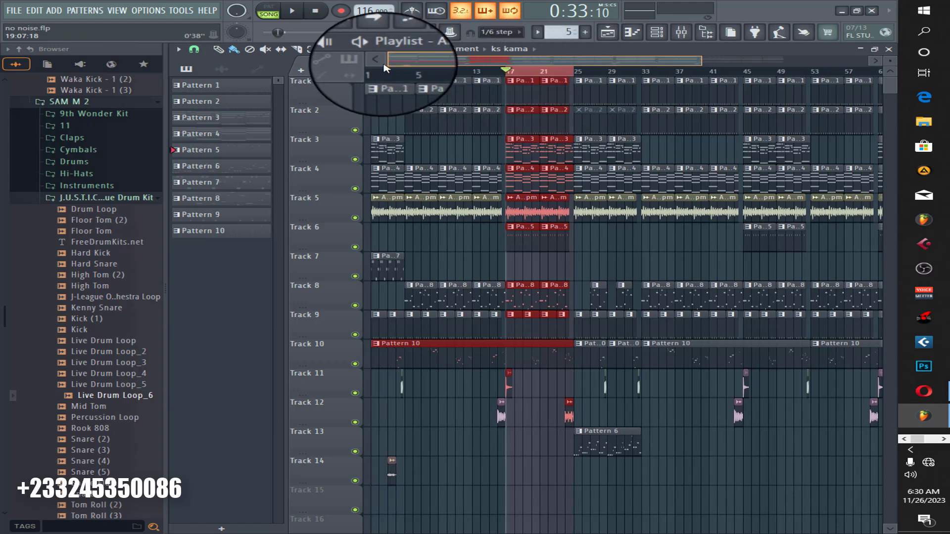
left_click(375, 73)
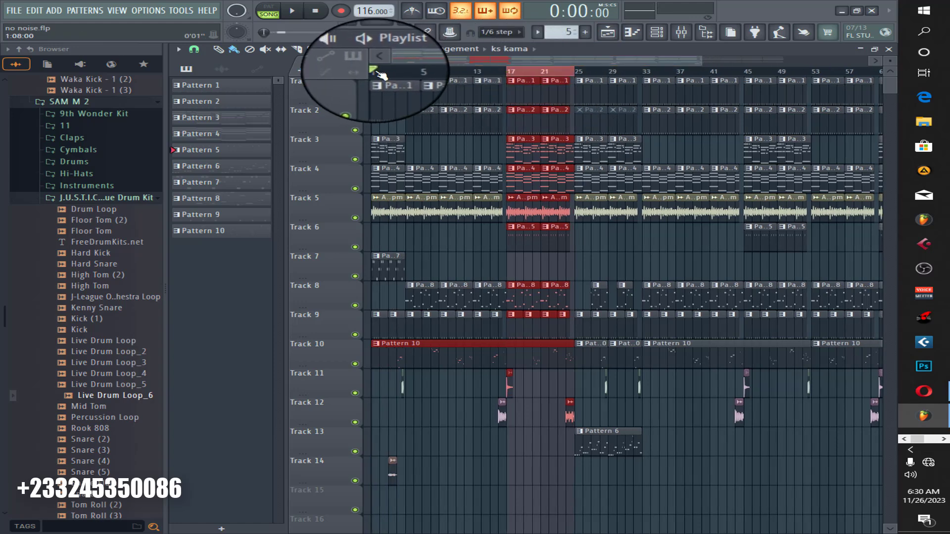
left_click(681, 32)
key("space")
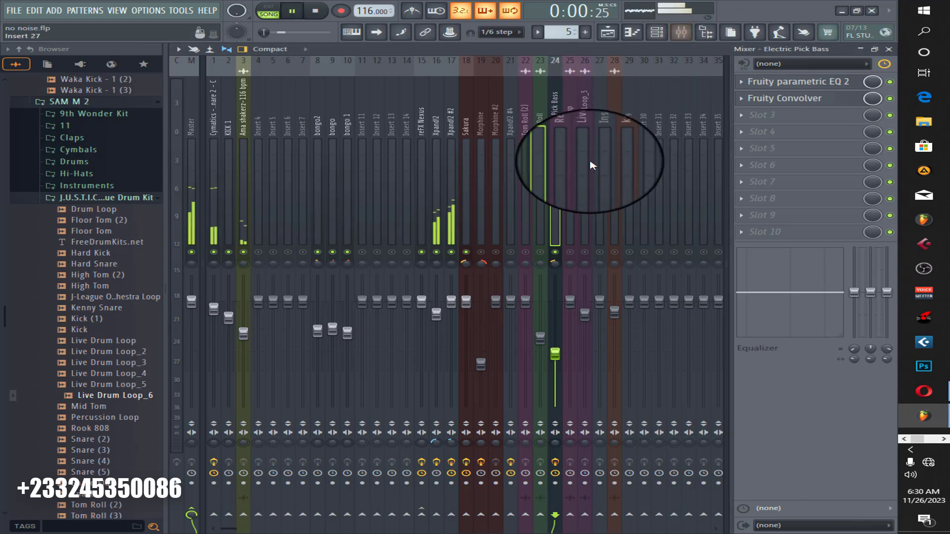
key("space")
Review the Fruity parametric EQ 2 curve on the Morphine track on insert 19.
left_click(482, 232)
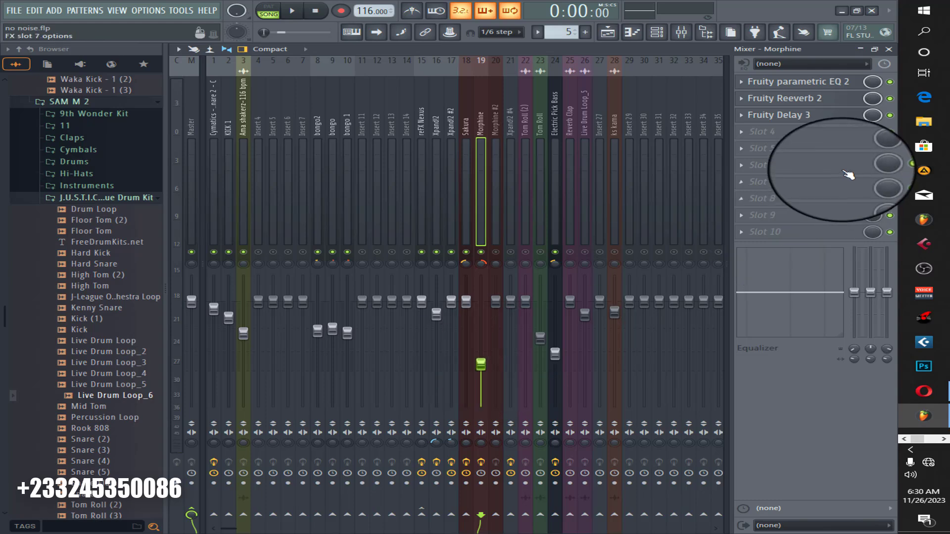
left_click(799, 82)
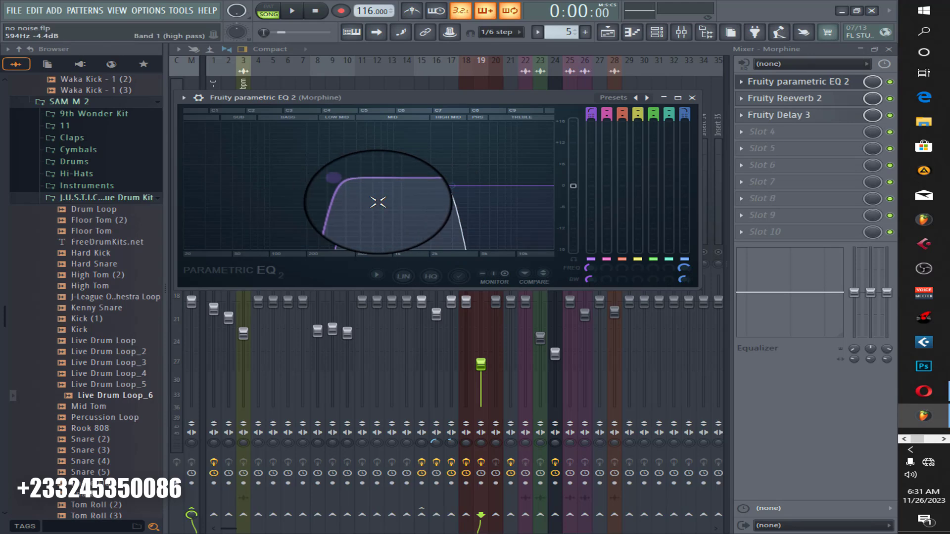
left_click(691, 97)
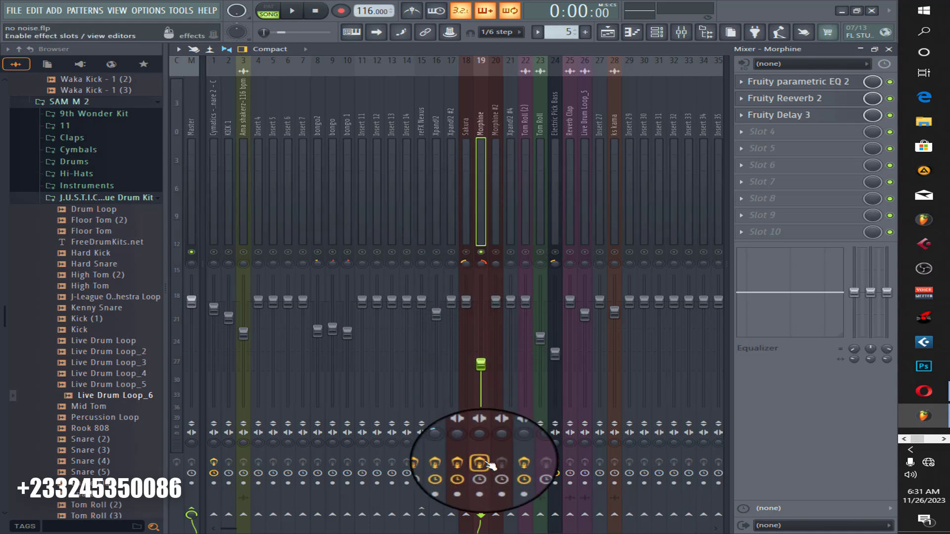
Listen repeatedly to the soloed Morphine track, comparing its sound with the track's effects enabled and disabled.
key("space")
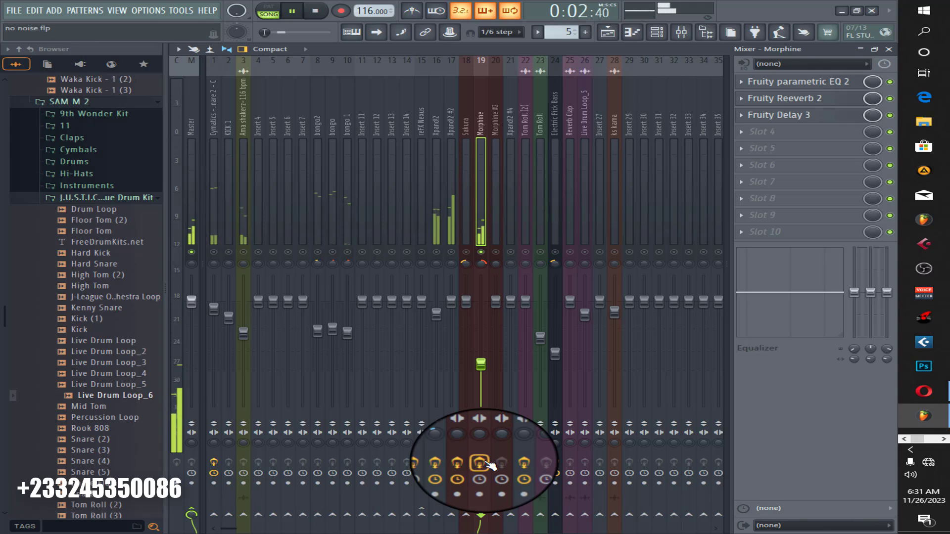
key("space")
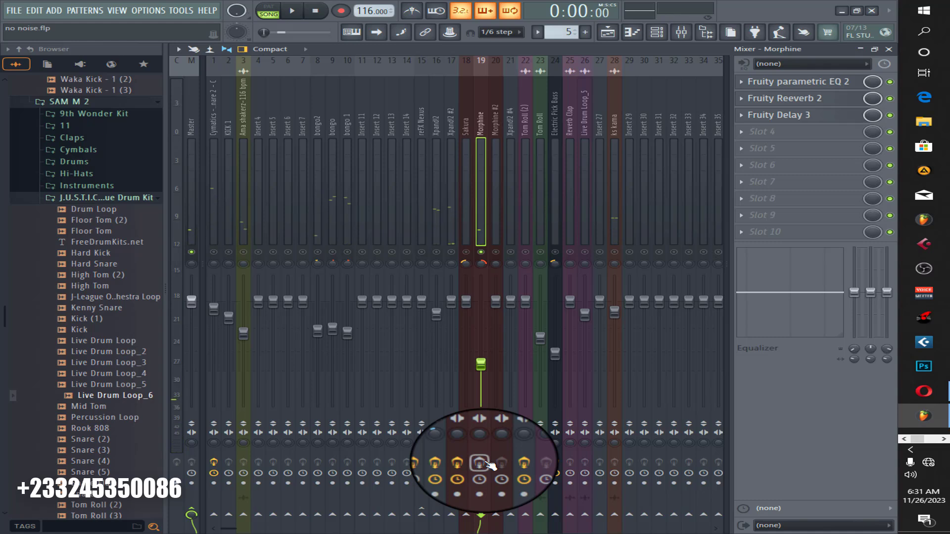
key("space")
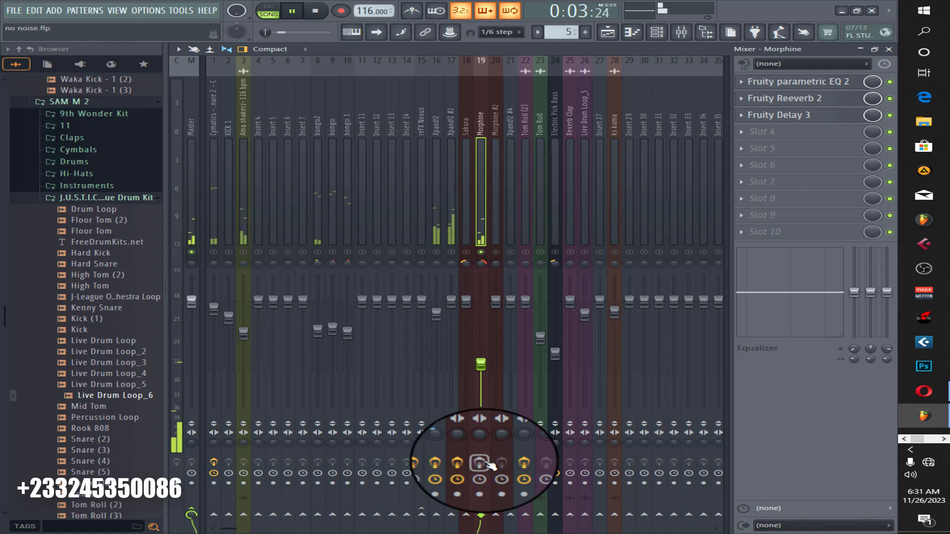
key("space")
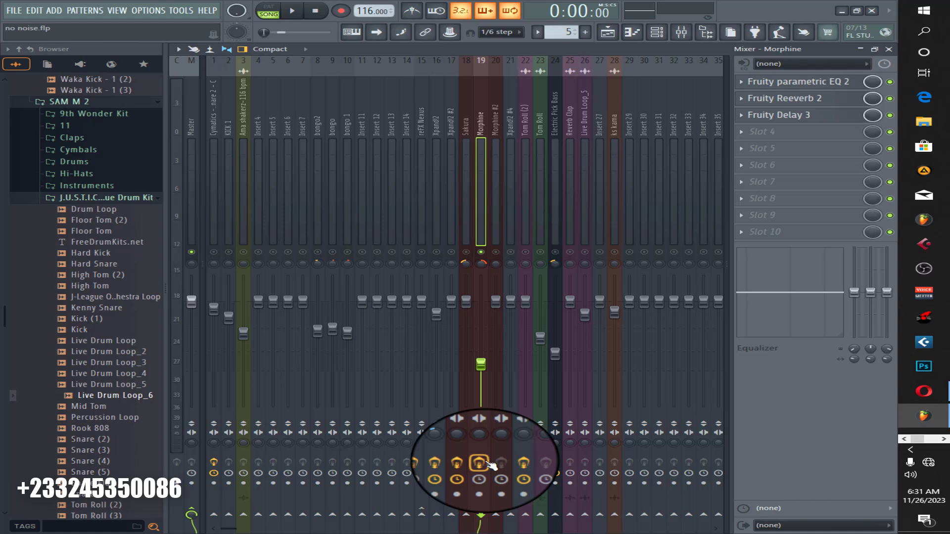
key("space")
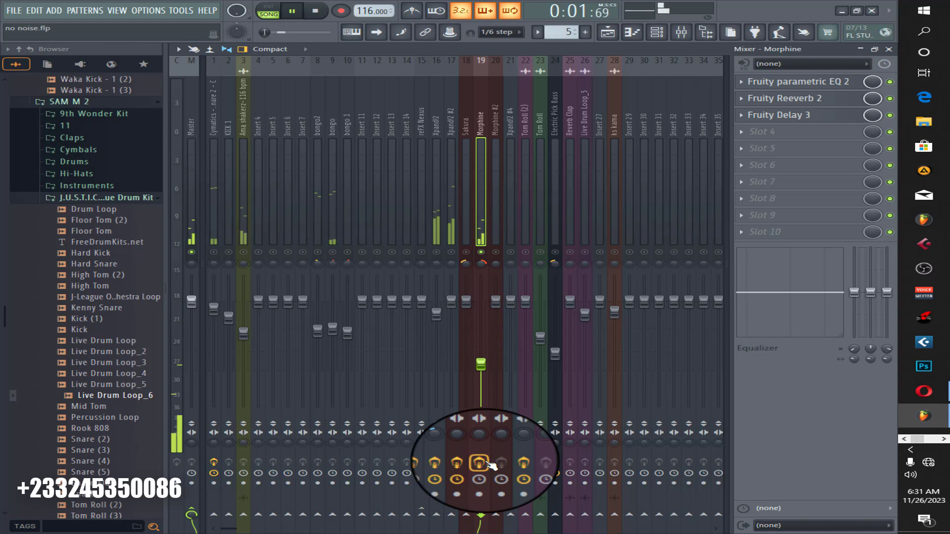
left_click(488, 463)
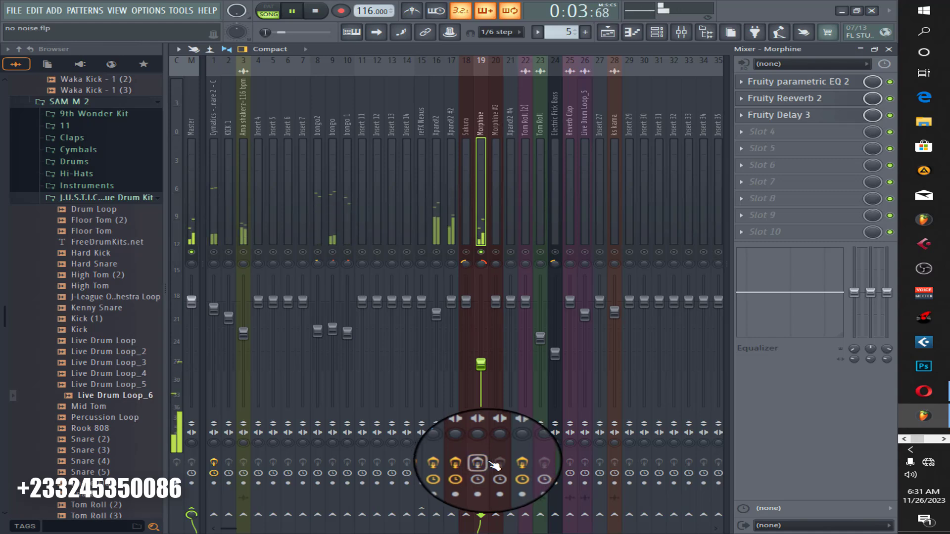
left_click(490, 463)
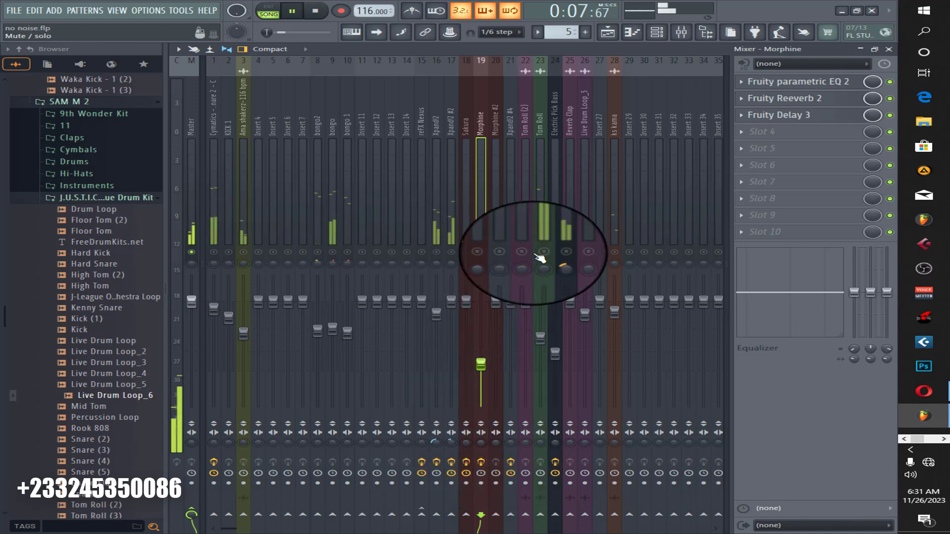
Unmute the Electric Pick Bass track alongside Morphine, listen to them together, and turn all mixer tracks back on.
left_click(554, 254)
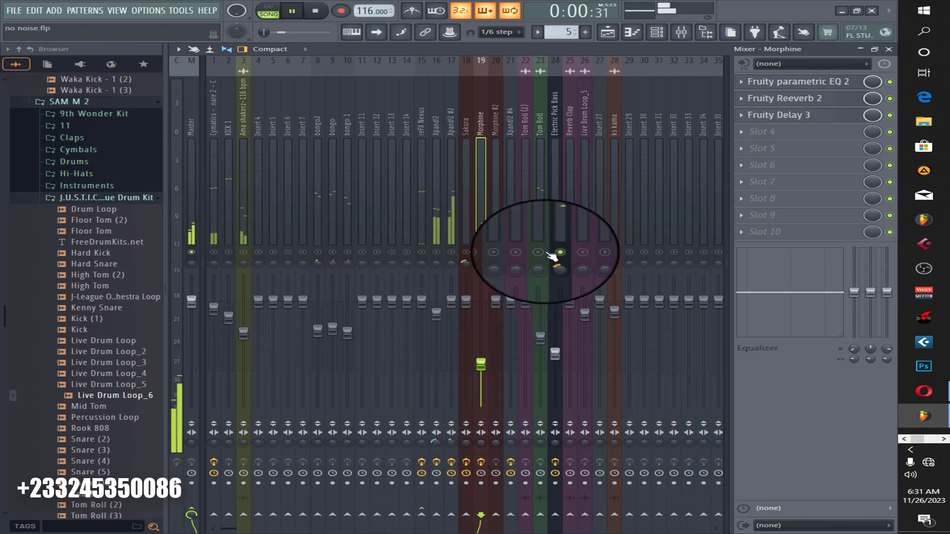
left_click(558, 222)
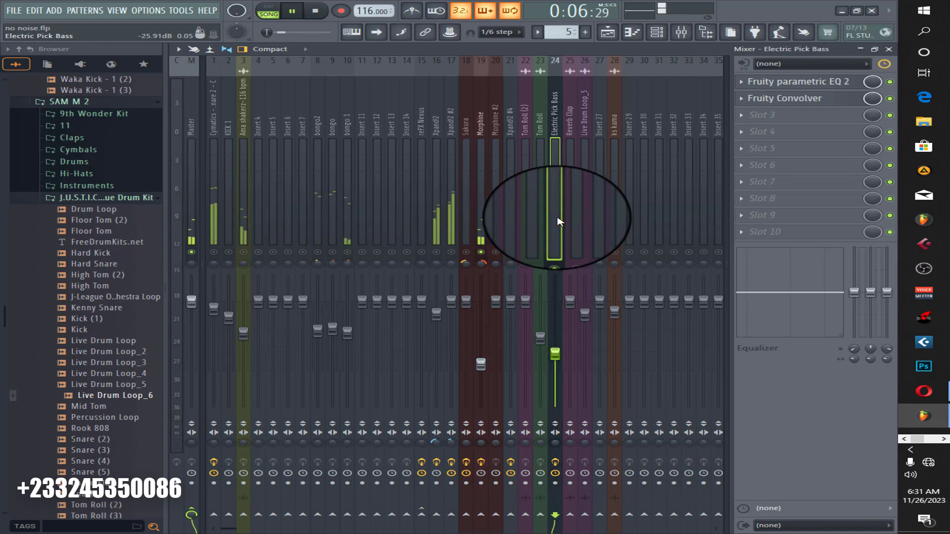
left_click(541, 253)
key("space")
left_click(481, 252)
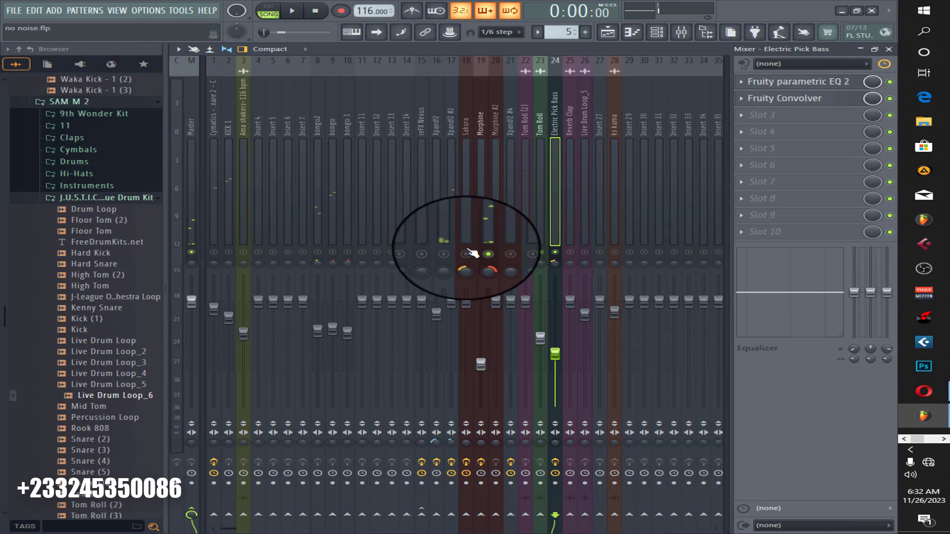
left_click(473, 253)
Select the Pattern 6 clip on playlist Track 13 and move the playback position to bar 25.
left_click(607, 32)
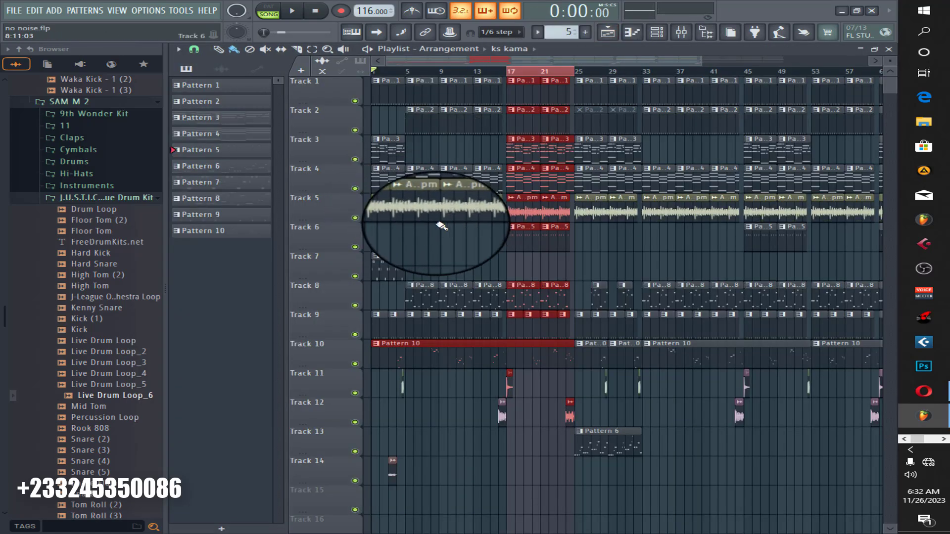
left_click(613, 442)
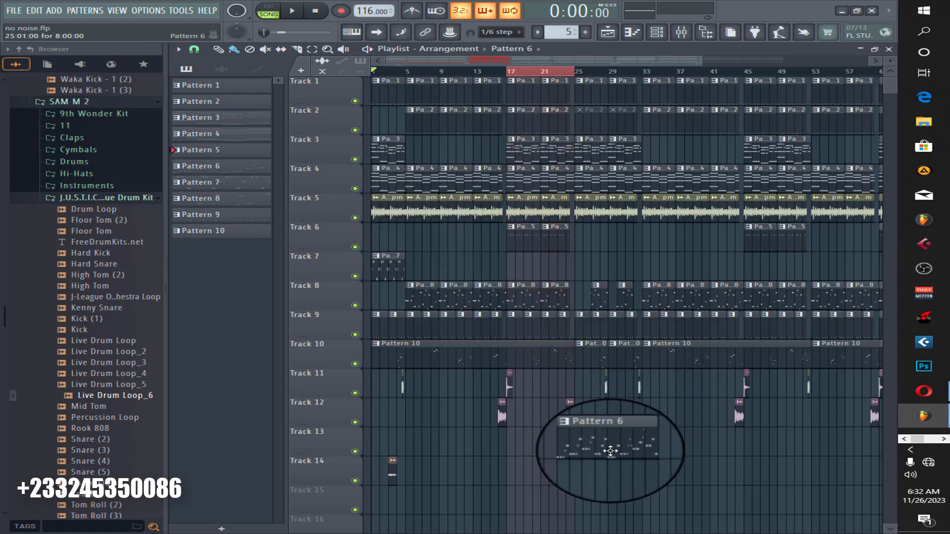
left_click(576, 74)
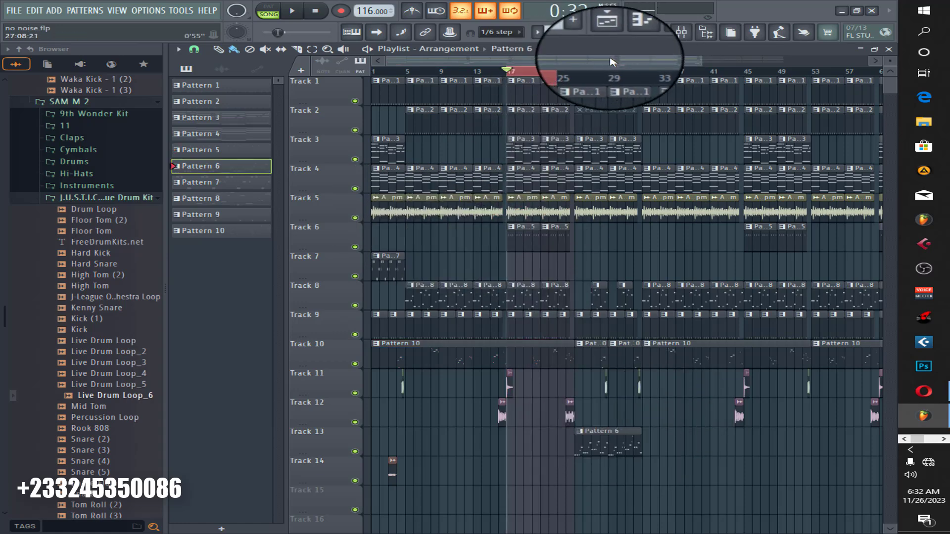
left_click(581, 74)
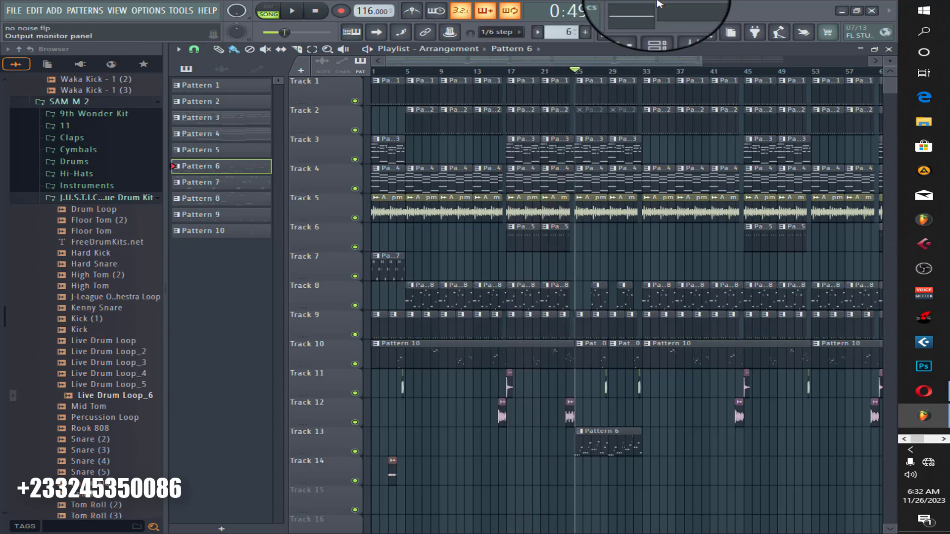
Play the section from bar 25 in the mixer view and solo the Xpand!2 #4 track on insert 21.
left_click(681, 33)
key("space")
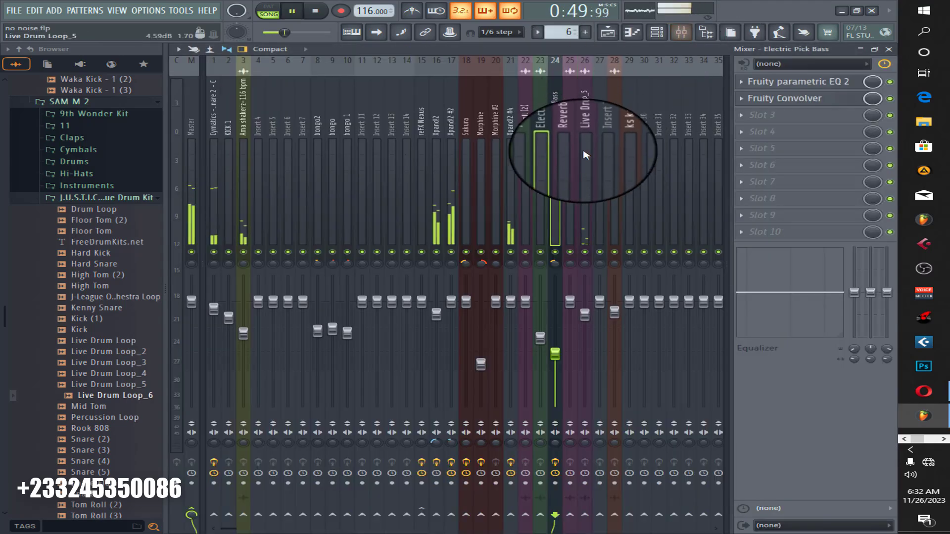
right_click(510, 252)
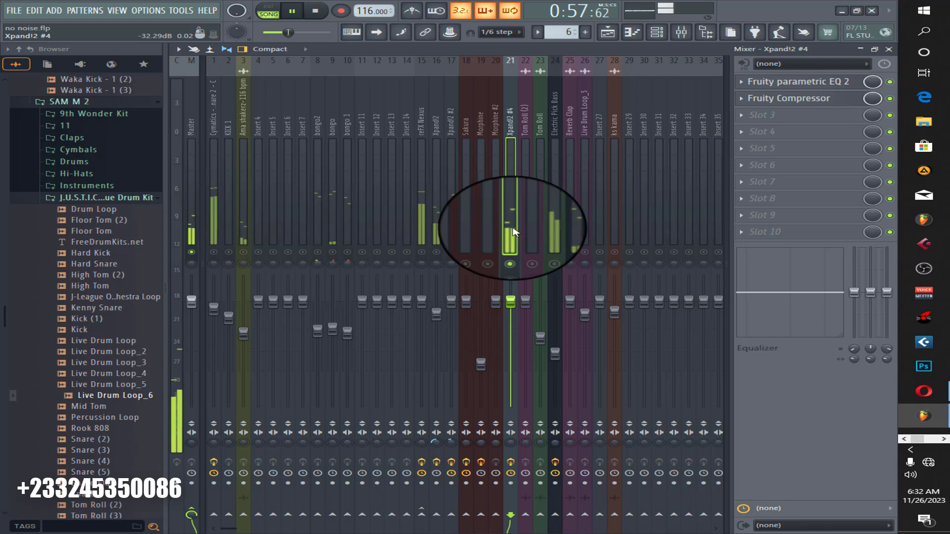
key("space")
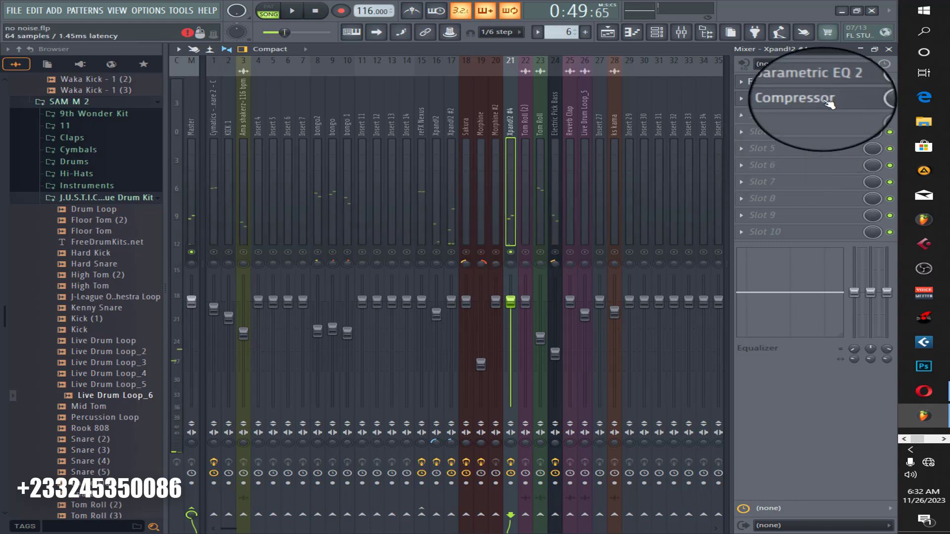
Review the Xpand!2 #4 track's Fruity Compressor and Fruity parametric EQ 2, and unsolo the track.
left_click(827, 100)
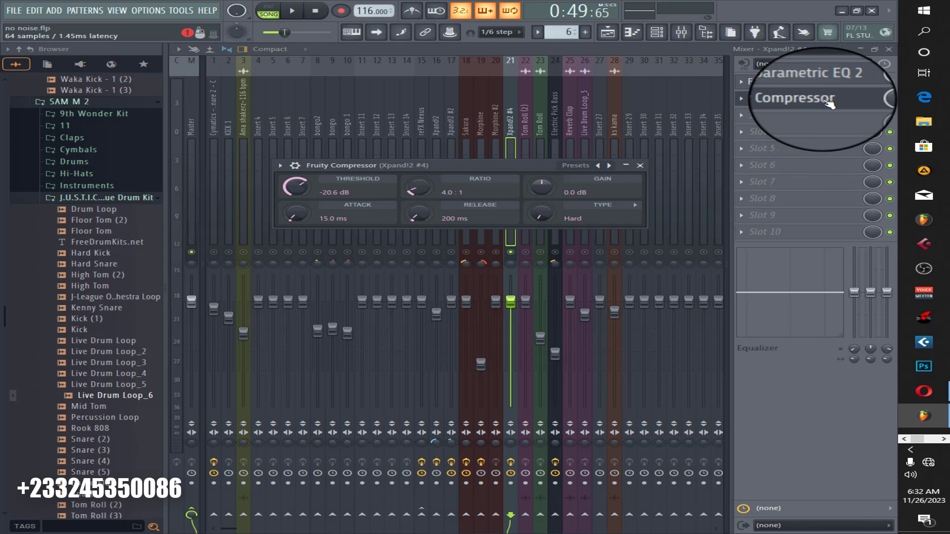
left_click(825, 87)
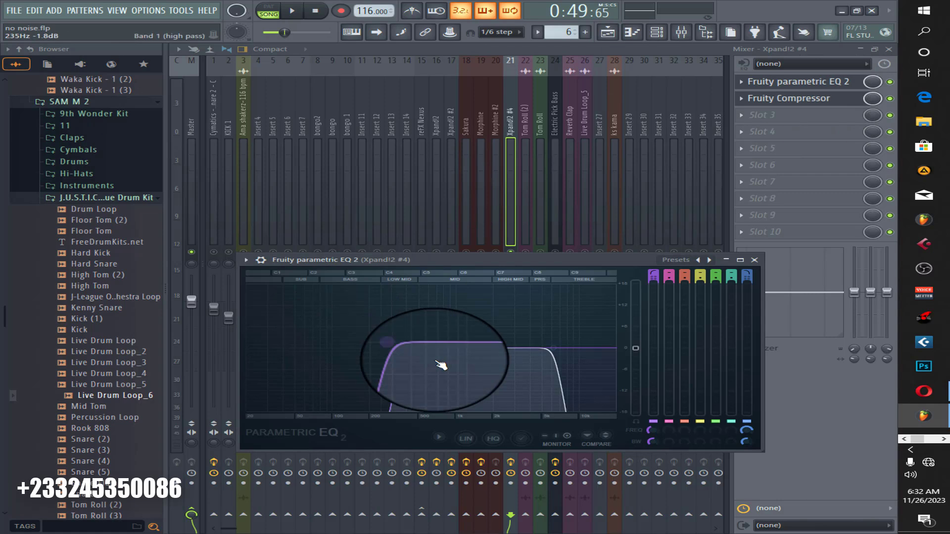
left_click(758, 260)
right_click(512, 253)
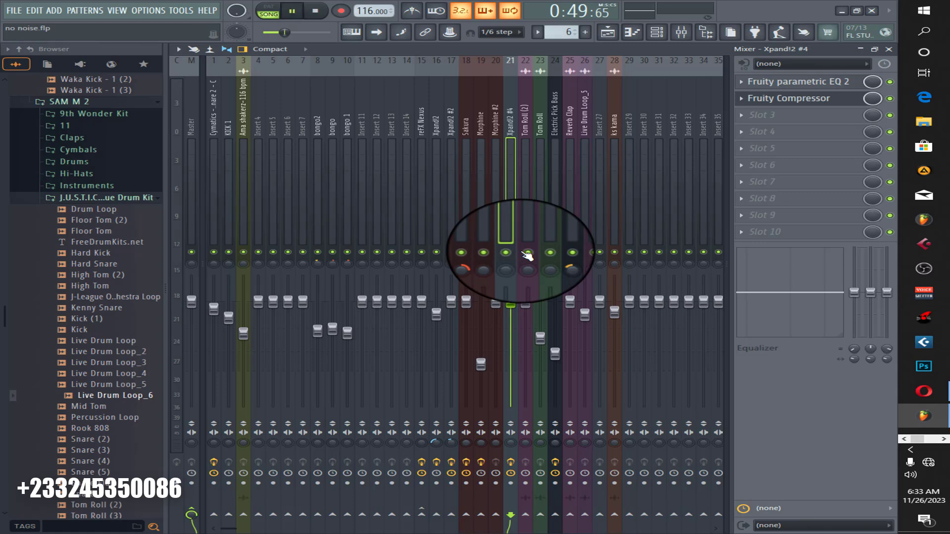
Play the full mix from bar 25 with all tracks active and select the Electric Pick Bass track.
key("space")
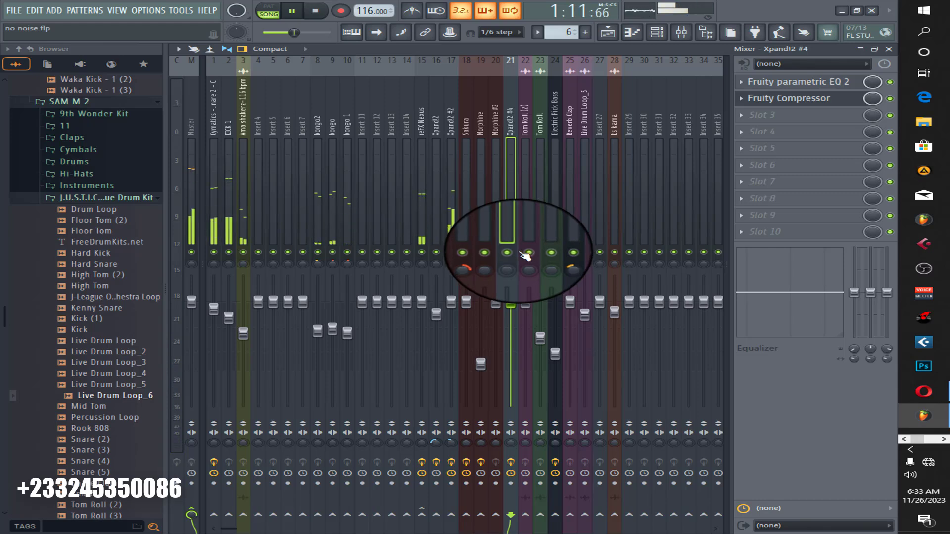
left_click(553, 213)
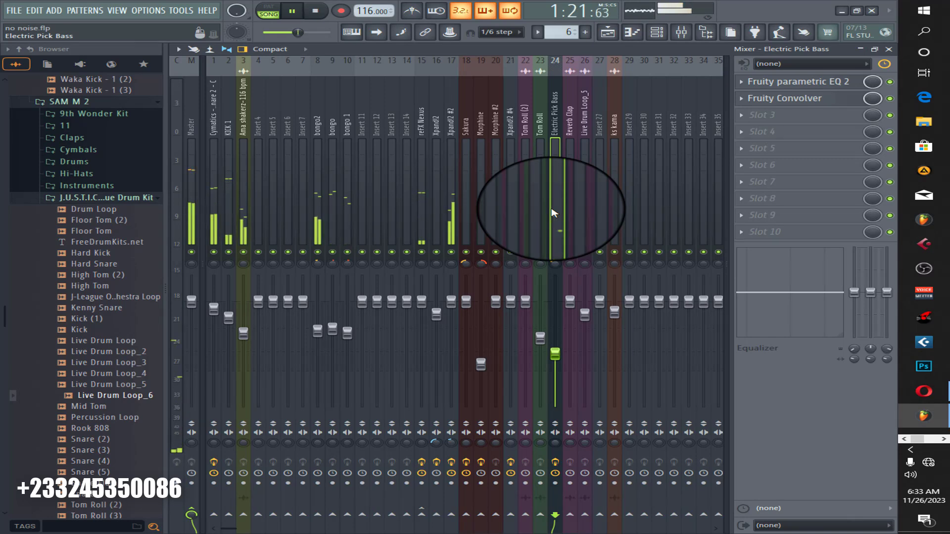
key("space")
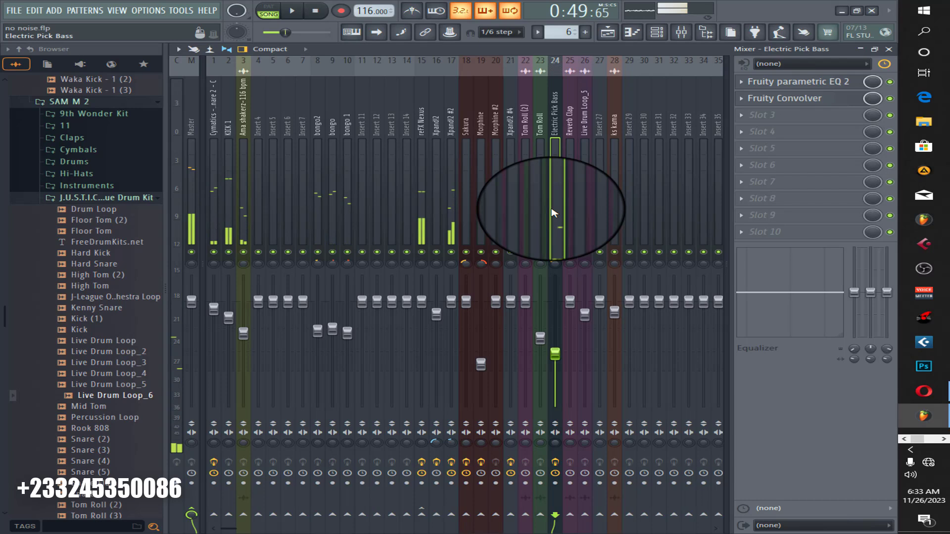